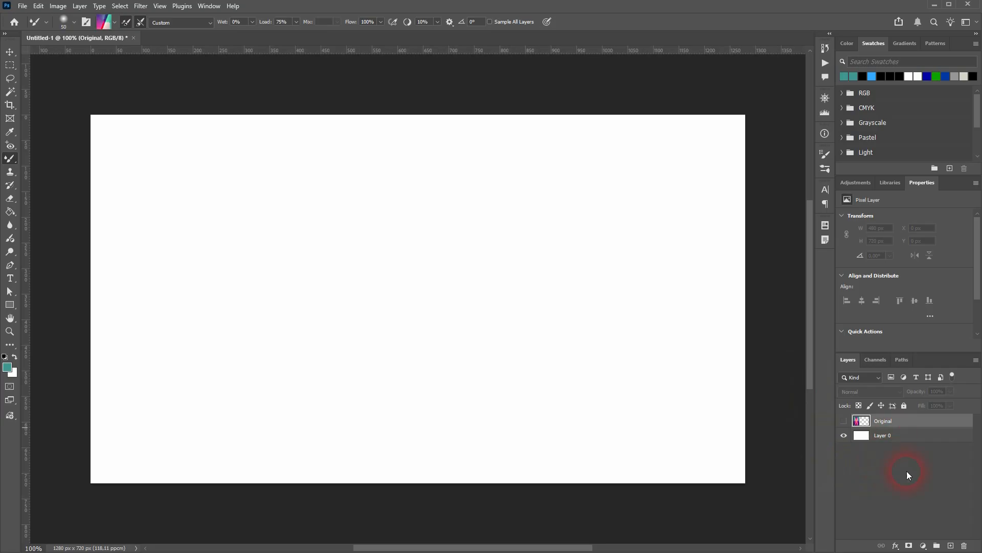
# Step: Add a new layer above the Original layer and name it brush
pyautogui.click(955, 546)
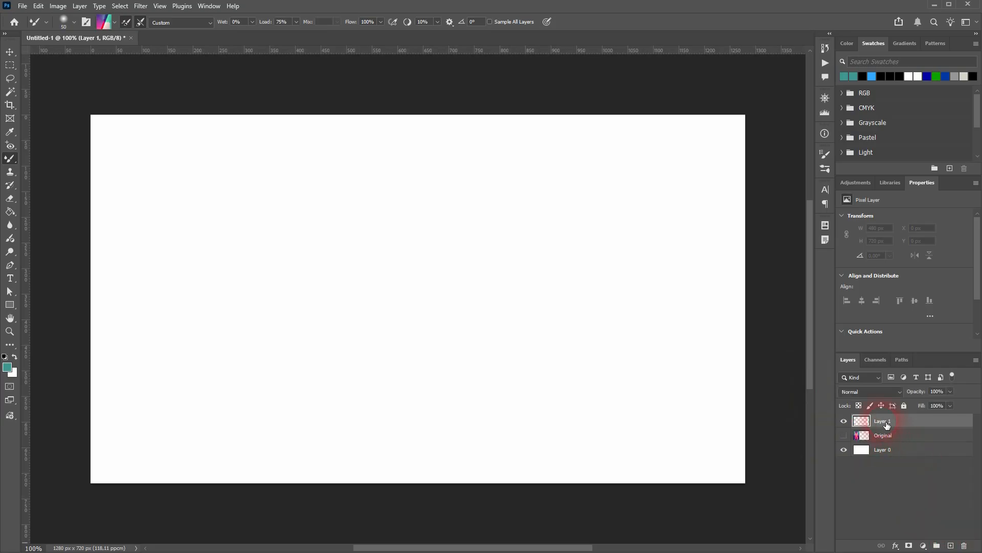
pyautogui.write('brush')
pyautogui.click(887, 425)
# Step: Set the Mixer Brush colour to black (000000)
pyautogui.click(104, 24)
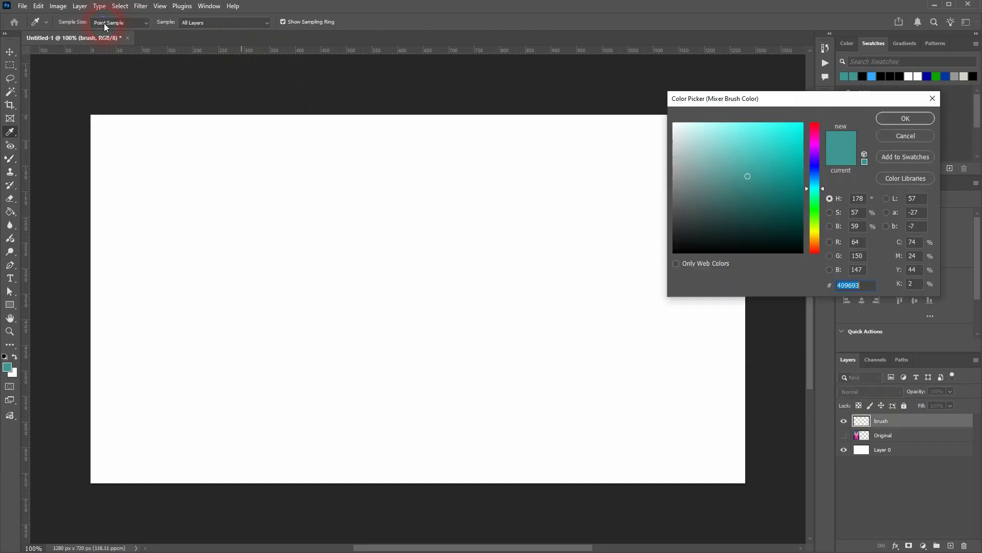
pyautogui.click(634, 277)
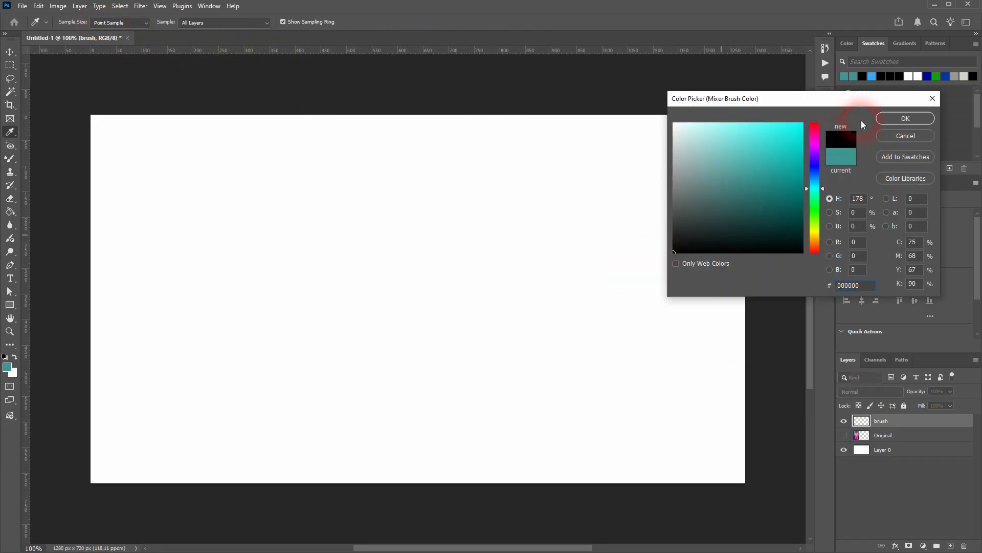
pyautogui.click(907, 118)
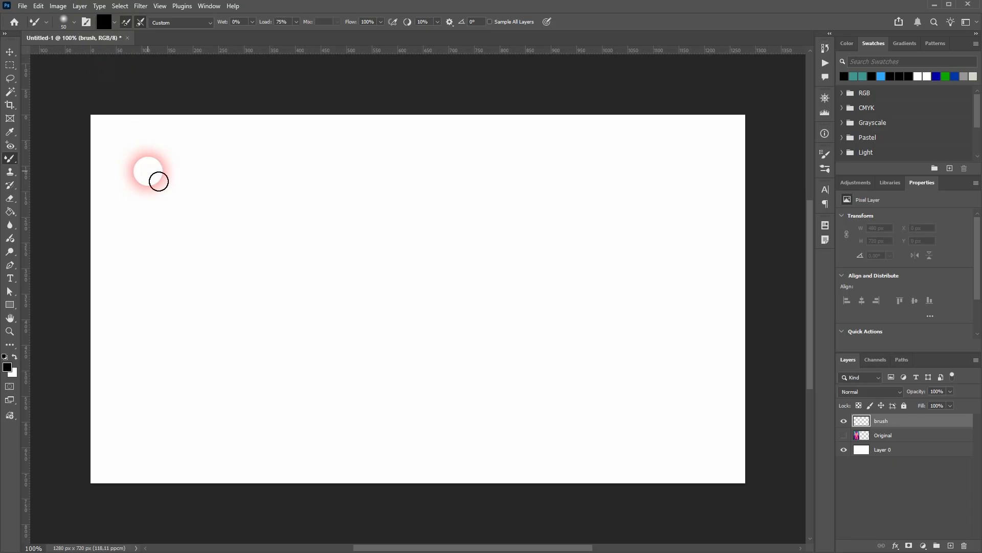
# Step: Paint a wavy black stroke across the upper canvas with the soft brush, and two strokes below it with Hard Round
pyautogui.moveTo(159, 181)
pyautogui.mouseDown()
pyautogui.moveTo(358, 195)
pyautogui.moveTo(598, 230)
pyautogui.moveTo(709, 221)
pyautogui.mouseUp()
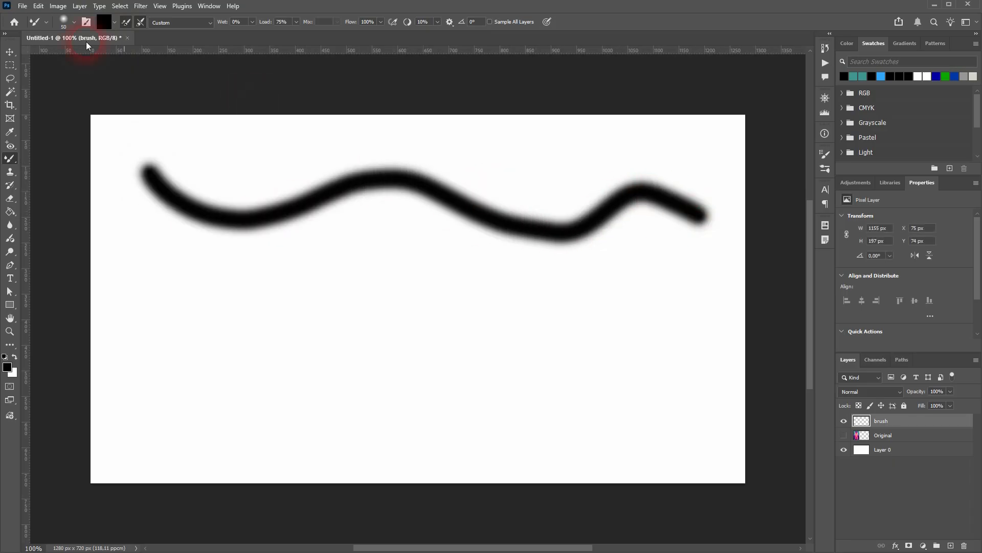
pyautogui.click(65, 20)
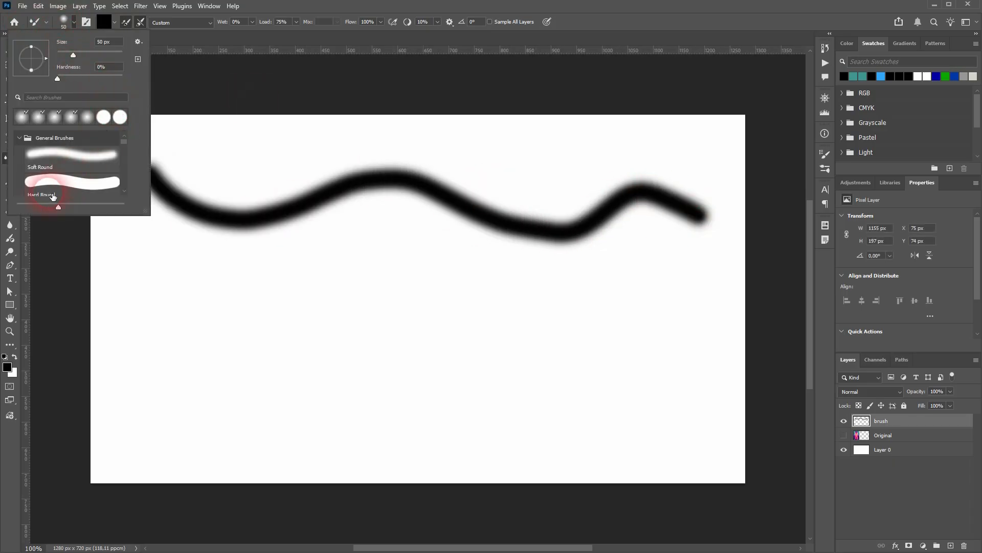
pyautogui.click(51, 188)
pyautogui.press('Return')
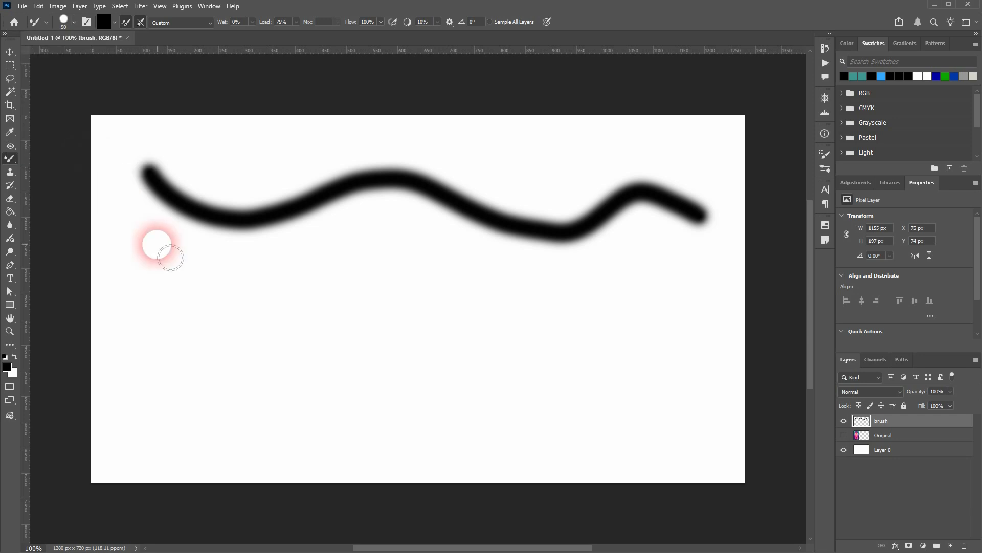
pyautogui.moveTo(154, 257)
pyautogui.mouseDown()
pyautogui.moveTo(354, 390)
pyautogui.moveTo(461, 332)
pyautogui.moveTo(593, 342)
pyautogui.moveTo(686, 325)
pyautogui.moveTo(722, 336)
pyautogui.mouseUp()
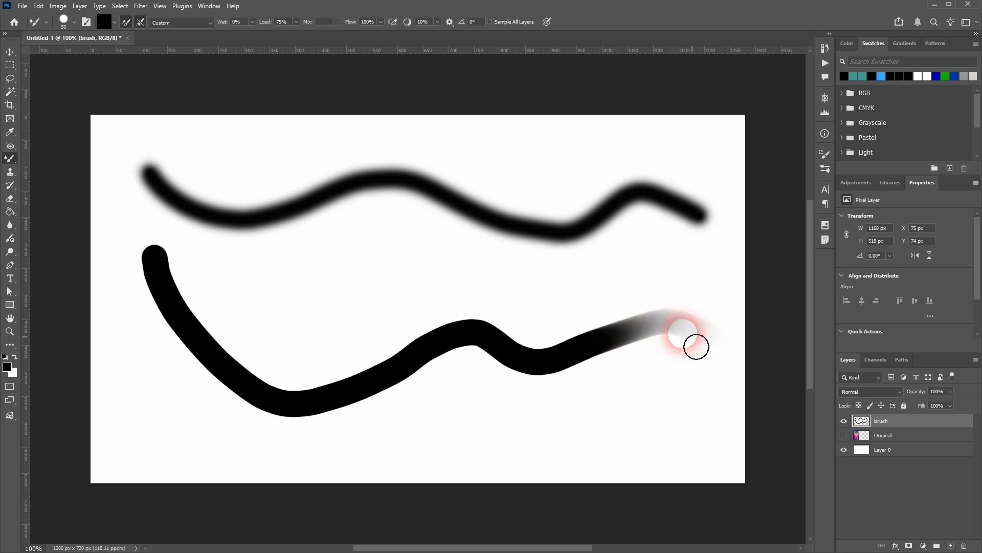
pyautogui.moveTo(262, 284)
pyautogui.mouseDown()
pyautogui.moveTo(349, 297)
pyautogui.moveTo(752, 295)
pyautogui.mouseUp()
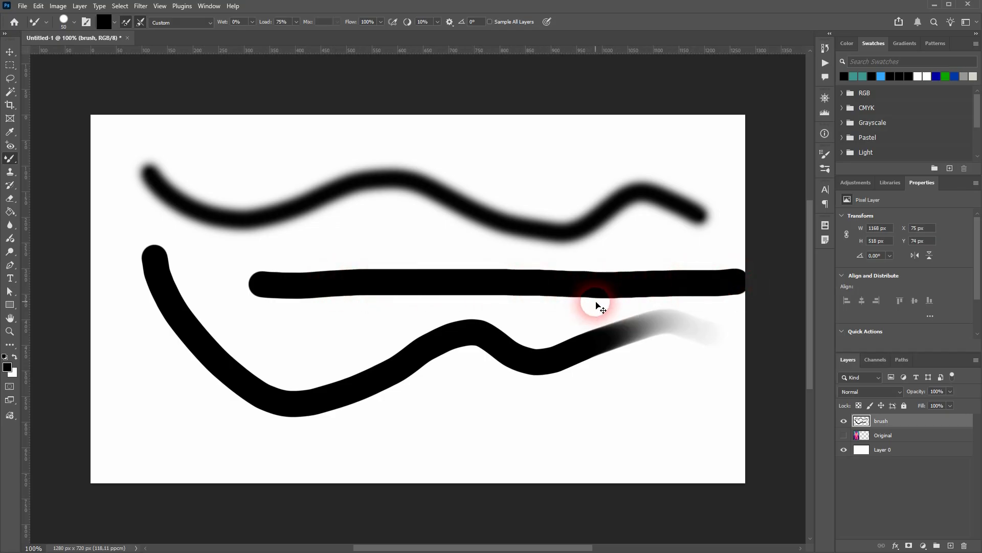
# Step: Undo the three black test strokes on the brush layer
pyautogui.hotkey('ctrl', 'z')
pyautogui.hotkey('ctrl', 'z')
pyautogui.hotkey('ctrl', 'z')
# Step: Paint a long hooked stroke and a looping stroke with the Hard Round brush, and undo both
pyautogui.moveTo(120, 153)
pyautogui.mouseDown()
pyautogui.moveTo(674, 181)
pyautogui.moveTo(702, 216)
pyautogui.moveTo(664, 238)
pyautogui.moveTo(435, 236)
pyautogui.moveTo(485, 256)
pyautogui.moveTo(629, 269)
pyautogui.moveTo(651, 226)
pyautogui.moveTo(665, 243)
pyautogui.mouseUp()
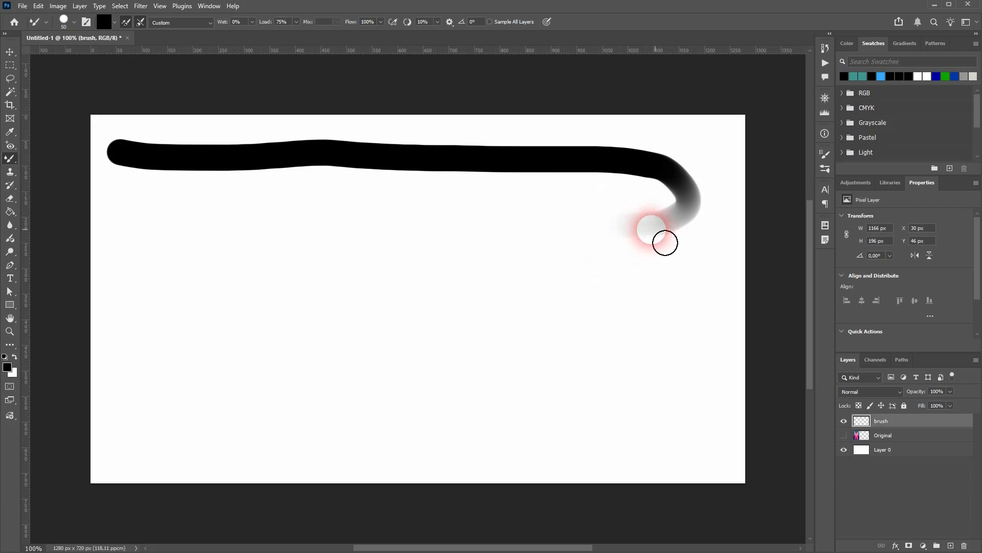
pyautogui.moveTo(154, 246)
pyautogui.mouseDown()
pyautogui.moveTo(178, 290)
pyautogui.moveTo(328, 264)
pyautogui.moveTo(316, 249)
pyautogui.moveTo(260, 311)
pyautogui.moveTo(360, 344)
pyautogui.moveTo(499, 288)
pyautogui.moveTo(450, 271)
pyautogui.mouseUp()
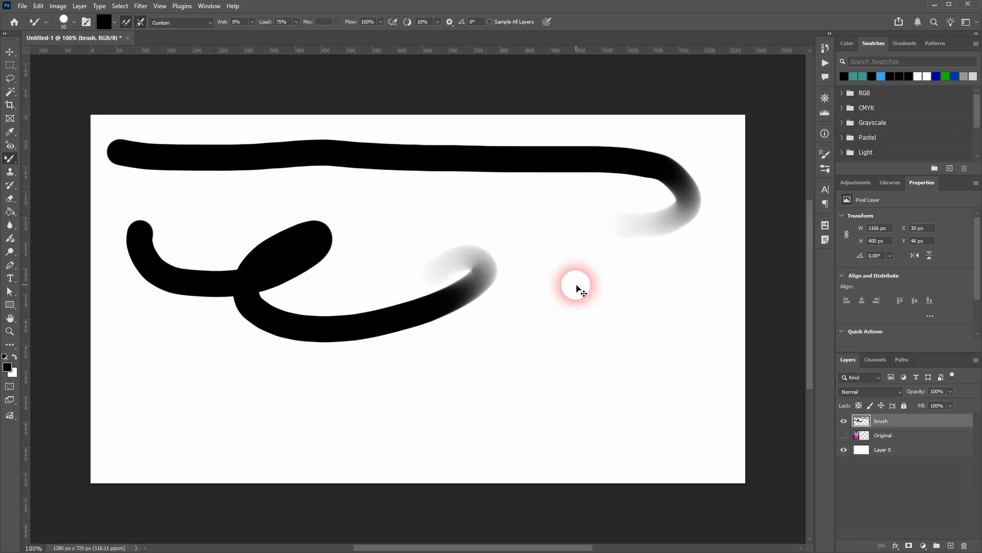
pyautogui.hotkey('ctrl', 'z')
pyautogui.hotkey('ctrl', 'z')
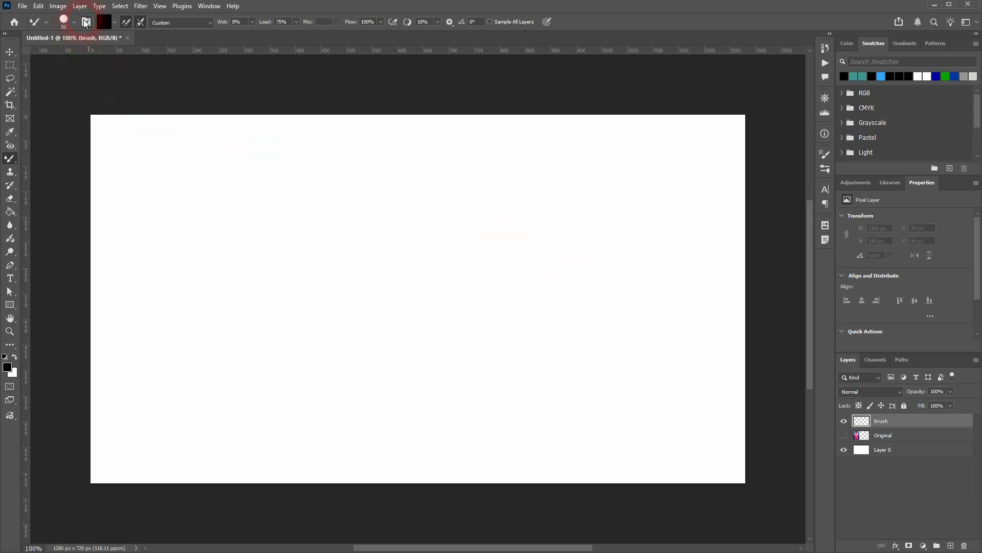
# Step: Open the brush tip settings and paint a winding stroke down the canvas's left part with 5% Spacing
pyautogui.click(86, 22)
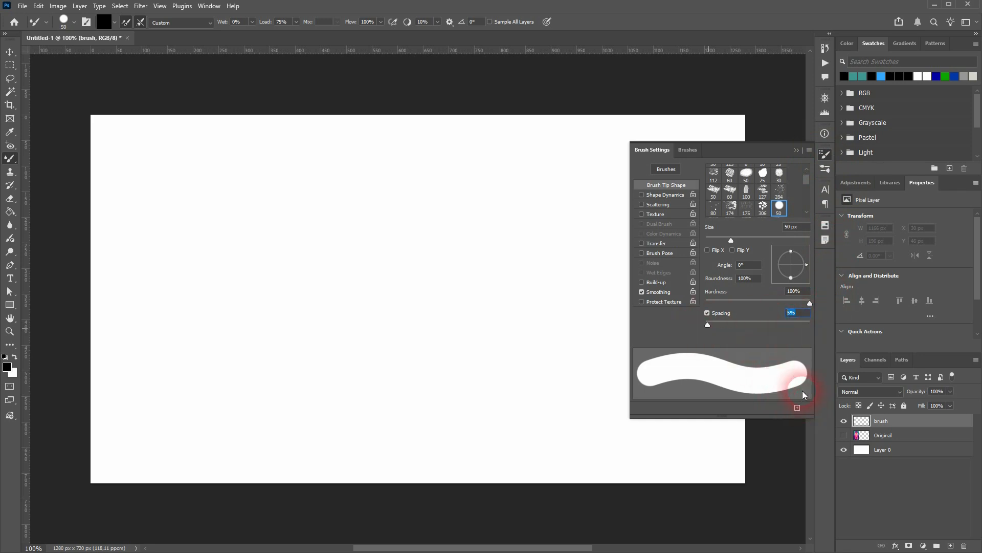
pyautogui.click(803, 318)
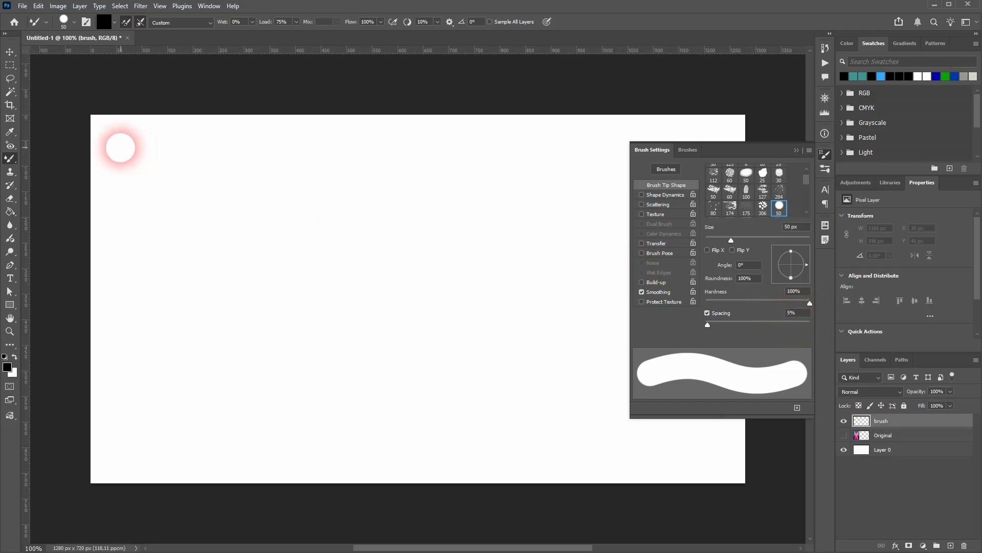
pyautogui.moveTo(122, 147)
pyautogui.mouseDown()
pyautogui.moveTo(246, 174)
pyautogui.moveTo(285, 204)
pyautogui.moveTo(136, 235)
pyautogui.moveTo(168, 285)
pyautogui.moveTo(256, 298)
pyautogui.moveTo(267, 333)
pyautogui.moveTo(153, 366)
pyautogui.moveTo(142, 410)
pyautogui.moveTo(265, 452)
pyautogui.mouseUp()
# Step: Set the brush Spacing to 10% and paint a zigzag stroke down the middle of the canvas
pyautogui.click(744, 328)
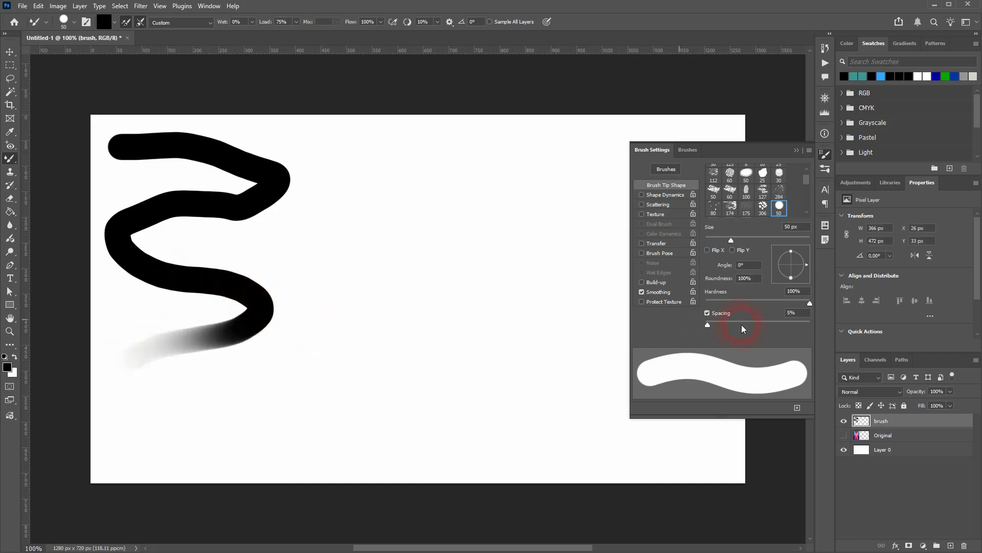
pyautogui.write('10')
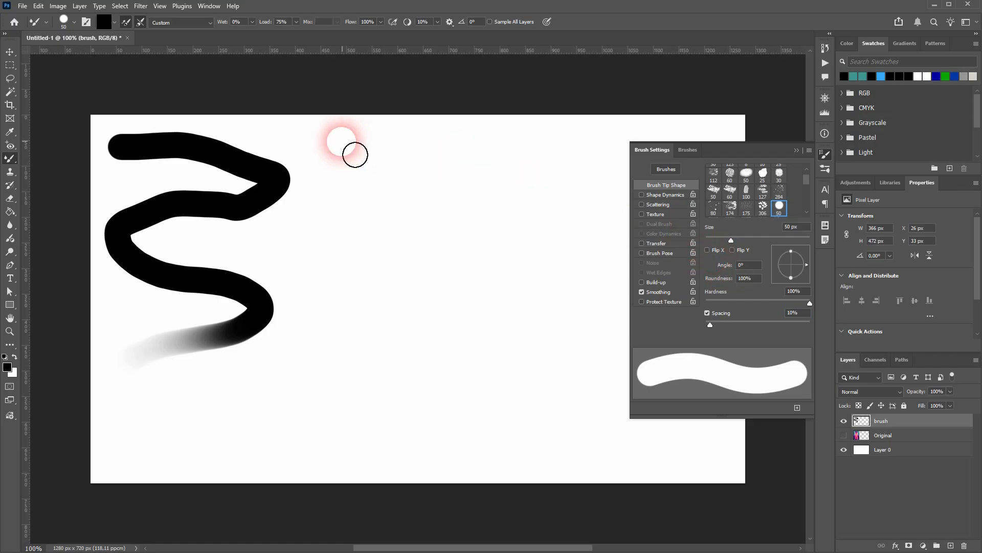
pyautogui.moveTo(355, 154)
pyautogui.mouseDown()
pyautogui.moveTo(487, 161)
pyautogui.moveTo(501, 182)
pyautogui.moveTo(363, 219)
pyautogui.moveTo(358, 241)
pyautogui.moveTo(409, 255)
pyautogui.moveTo(509, 252)
pyautogui.moveTo(528, 267)
pyautogui.moveTo(515, 297)
pyautogui.moveTo(419, 309)
pyautogui.moveTo(358, 330)
pyautogui.moveTo(359, 347)
pyautogui.moveTo(506, 370)
pyautogui.moveTo(523, 386)
pyautogui.moveTo(454, 410)
pyautogui.moveTo(358, 420)
pyautogui.moveTo(343, 437)
pyautogui.moveTo(371, 456)
pyautogui.moveTo(416, 463)
pyautogui.moveTo(588, 458)
pyautogui.mouseUp()
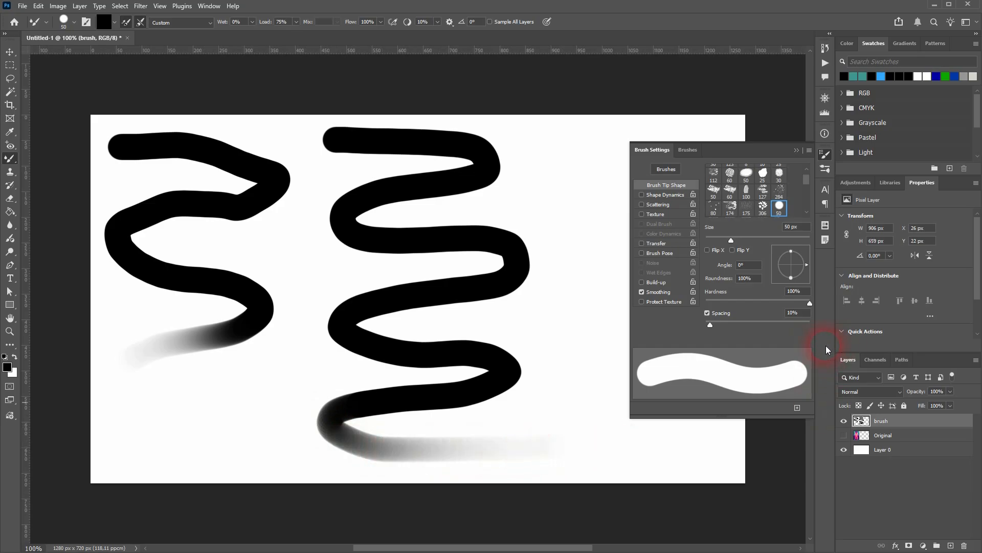
# Step: Set the brush Spacing to 20% and paint a long zigzag down the canvas's right part and back along its bottom
pyautogui.write('20')
pyautogui.click(795, 150)
pyautogui.moveTo(560, 142)
pyautogui.mouseDown()
pyautogui.moveTo(723, 162)
pyautogui.moveTo(597, 191)
pyautogui.moveTo(632, 217)
pyautogui.moveTo(730, 235)
pyautogui.moveTo(590, 256)
pyautogui.moveTo(730, 301)
pyautogui.moveTo(559, 334)
pyautogui.moveTo(708, 347)
pyautogui.moveTo(639, 381)
pyautogui.moveTo(628, 408)
pyautogui.moveTo(684, 445)
pyautogui.moveTo(491, 467)
pyautogui.moveTo(306, 460)
pyautogui.moveTo(169, 421)
pyautogui.moveTo(307, 385)
pyautogui.moveTo(321, 296)
pyautogui.moveTo(305, 231)
pyautogui.moveTo(316, 162)
pyautogui.moveTo(259, 138)
pyautogui.moveTo(327, 206)
pyautogui.moveTo(298, 264)
pyautogui.mouseUp()
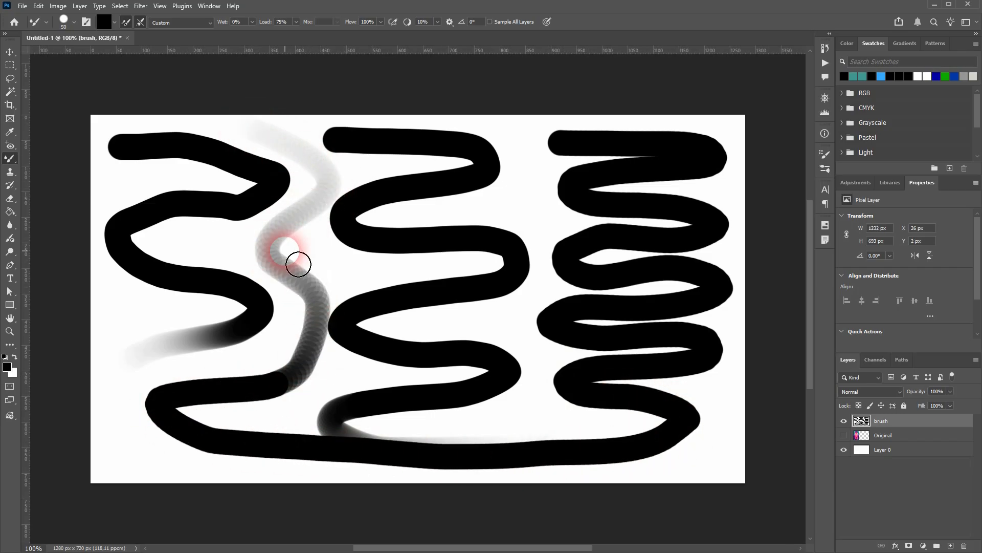
# Step: Compare the Spacing of the Soft Round and Hard Round presets, and leave Soft Round selected
pyautogui.click(826, 169)
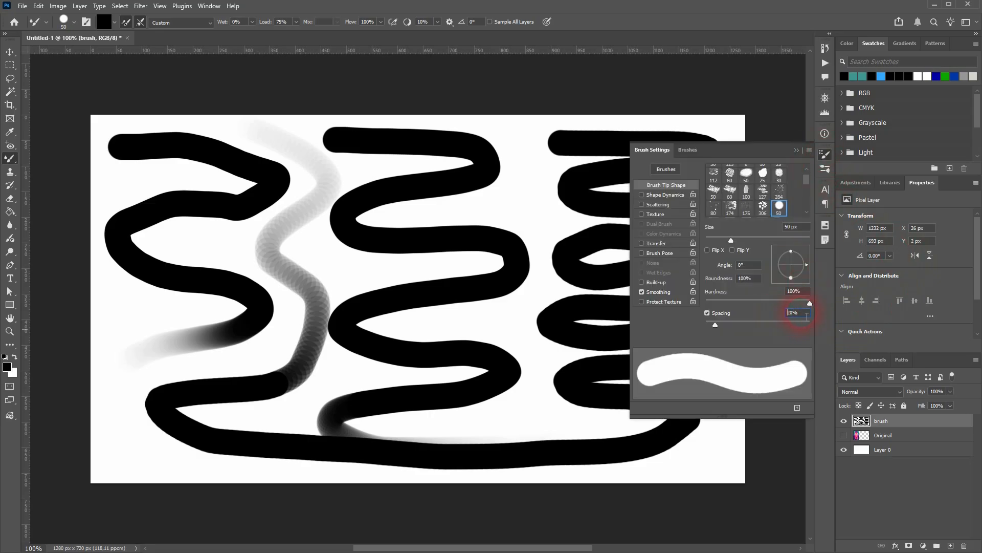
pyautogui.click(68, 25)
pyautogui.click(71, 151)
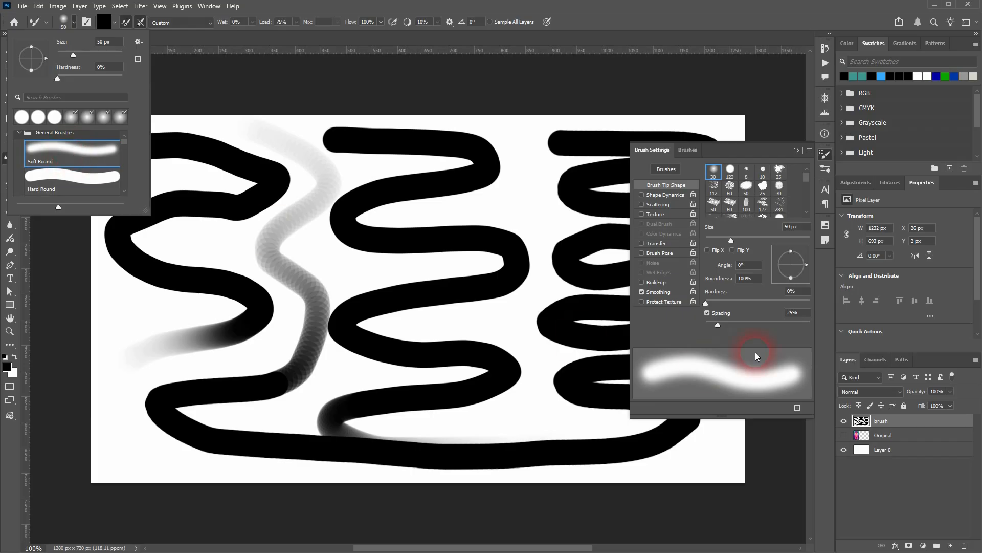
pyautogui.click(796, 314)
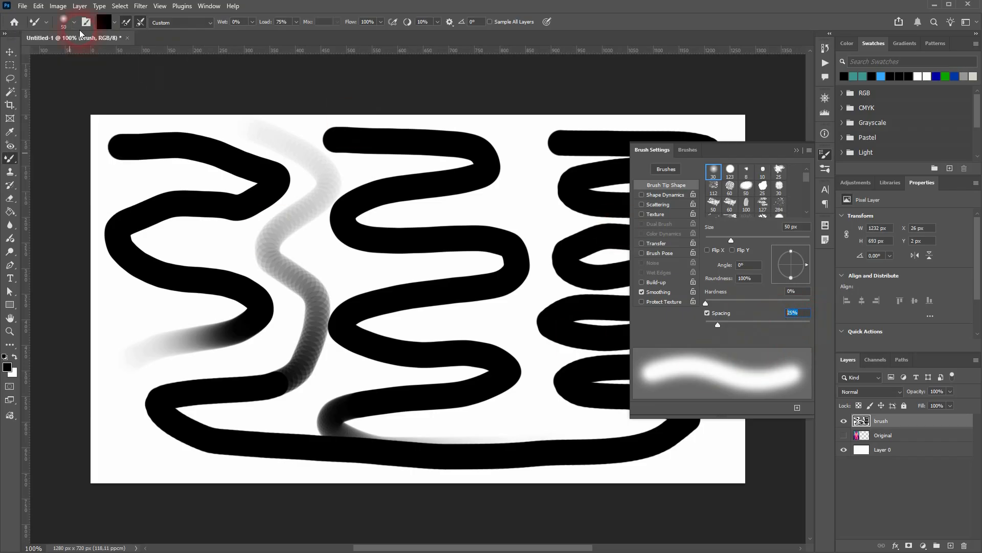
pyautogui.click(62, 23)
pyautogui.click(84, 183)
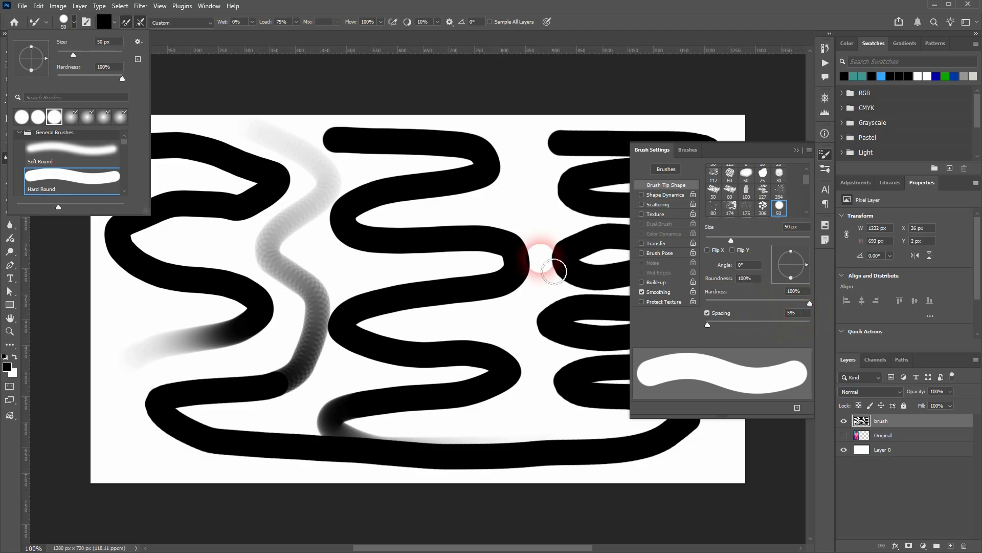
pyautogui.click(82, 153)
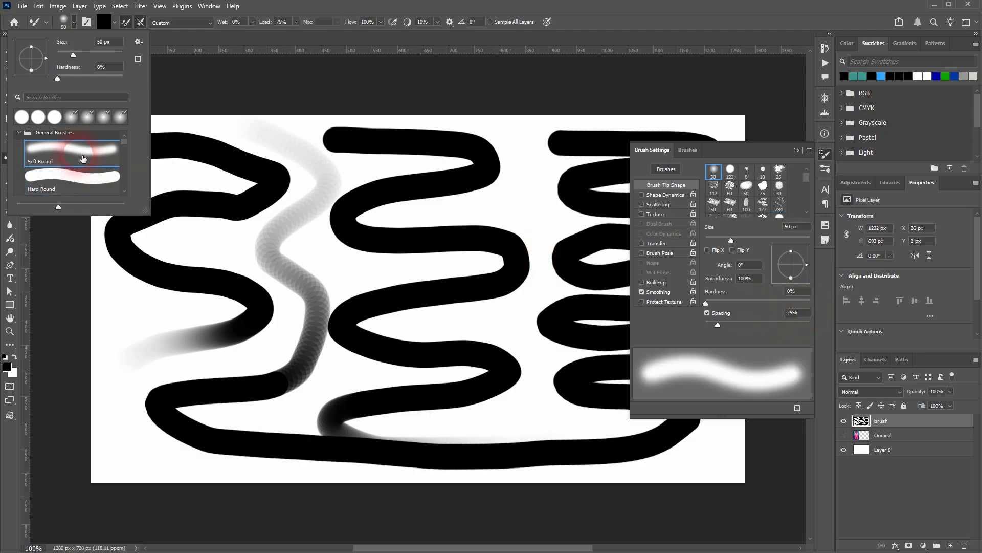
pyautogui.click(797, 150)
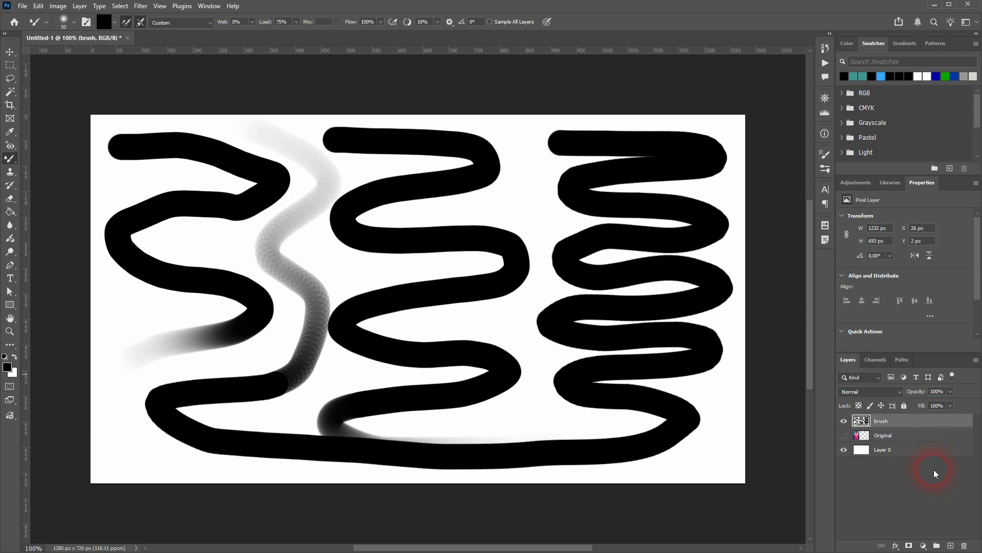
# Step: Undo the three spacing test strokes to clear the brush layer
pyautogui.hotkey('ctrl', 'z')
pyautogui.hotkey('ctrl', 'z')
pyautogui.hotkey('ctrl', 'z')
pyautogui.hotkey('ctrl', 'z')
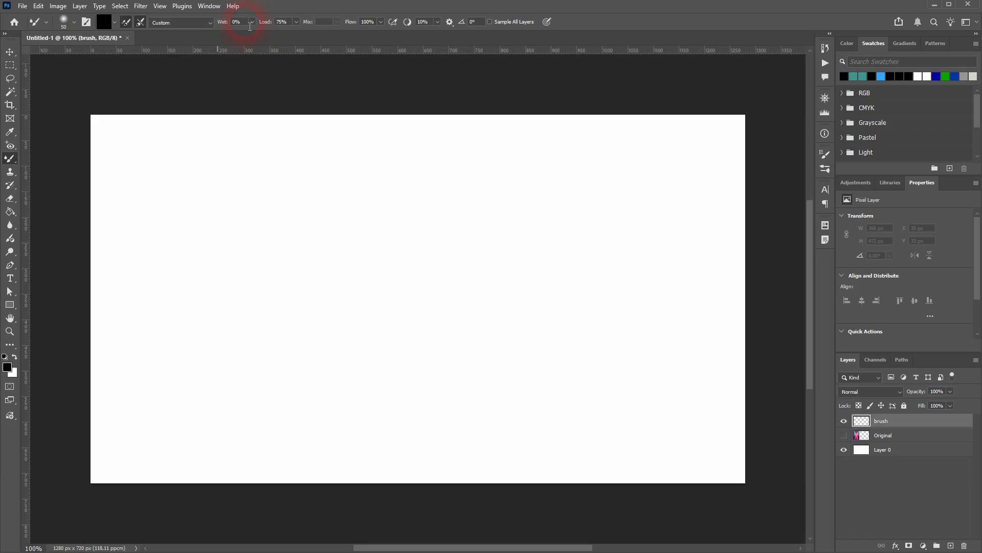
# Step: Try a Wet value of 40% for the Mixer Brush and return it to 0%
pyautogui.write('40')
pyautogui.press('Return')
pyautogui.click(328, 22)
pyautogui.moveTo(228, 24); pyautogui.dragTo(109, 42)
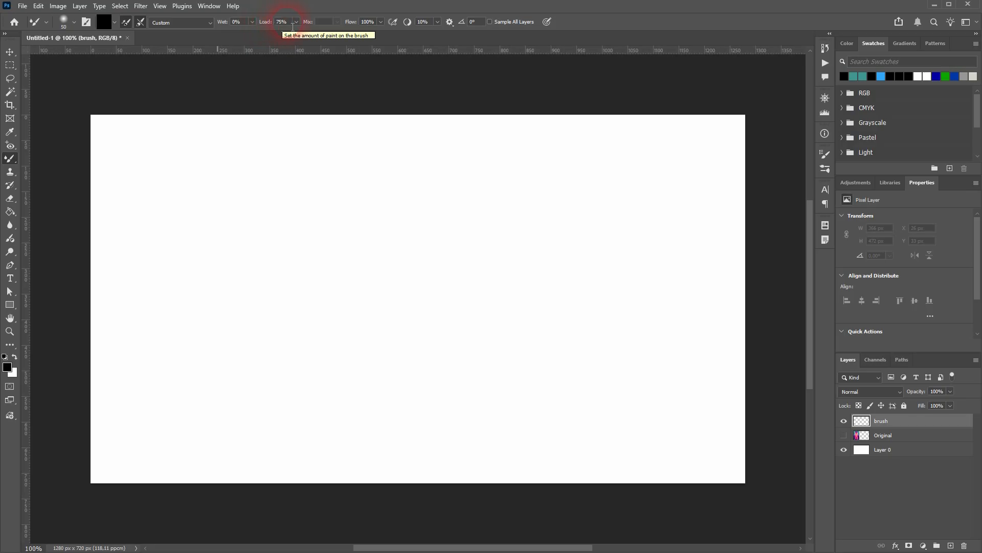
# Step: Paint winding test strokes with Load at 100% and at 10%, and undo both, leaving Load at 100%
pyautogui.click(276, 23)
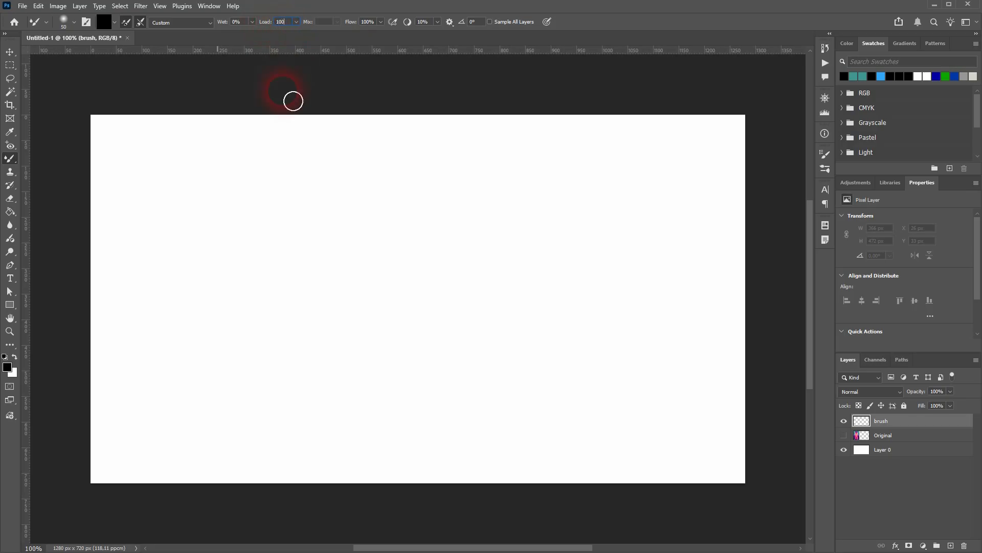
pyautogui.moveTo(128, 156)
pyautogui.mouseDown()
pyautogui.moveTo(612, 163)
pyautogui.moveTo(658, 191)
pyautogui.moveTo(221, 202)
pyautogui.moveTo(401, 254)
pyautogui.moveTo(702, 256)
pyautogui.mouseUp()
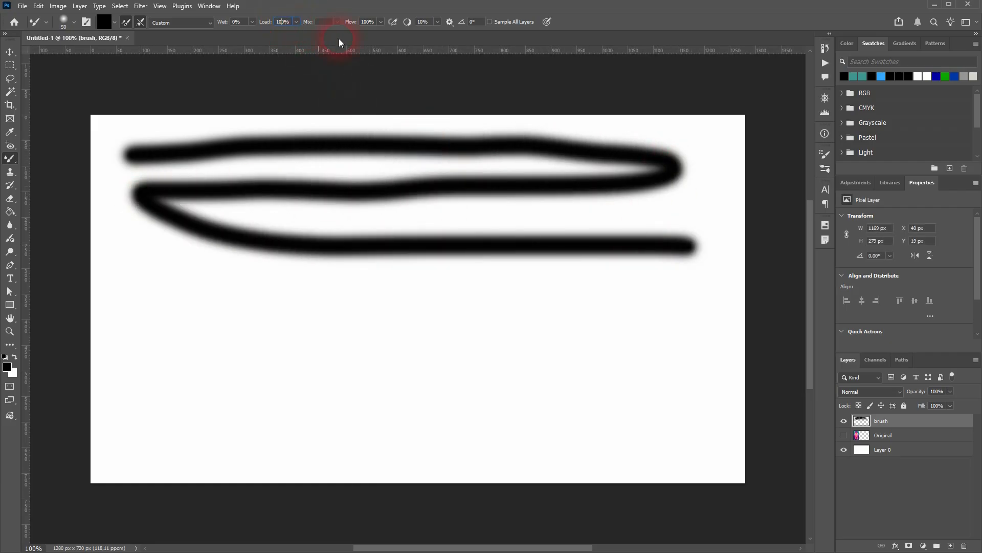
pyautogui.hotkey('ctrl', 'a')
pyautogui.write('10')
pyautogui.press('Return')
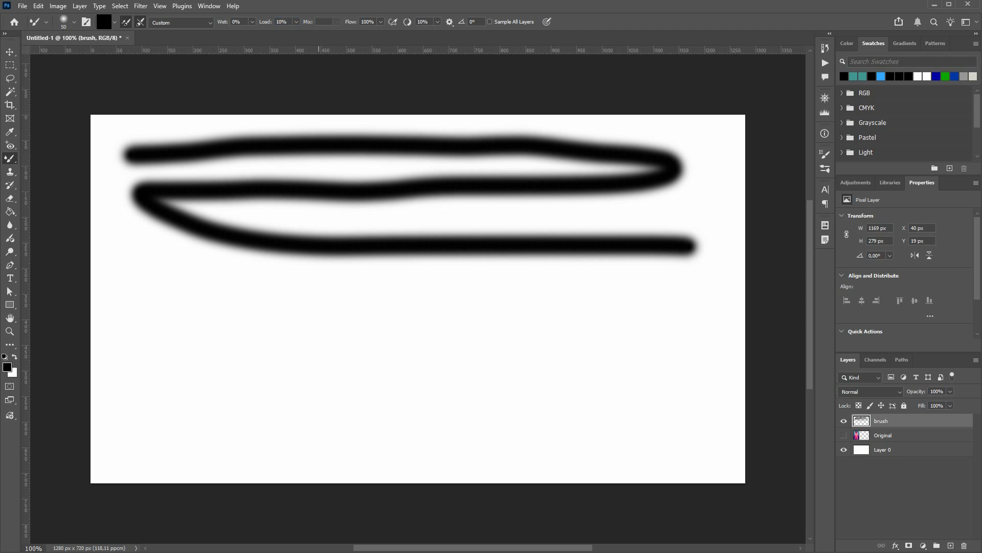
pyautogui.moveTo(146, 314)
pyautogui.mouseDown()
pyautogui.moveTo(655, 339)
pyautogui.moveTo(642, 360)
pyautogui.moveTo(168, 386)
pyautogui.moveTo(178, 409)
pyautogui.moveTo(612, 438)
pyautogui.moveTo(599, 400)
pyautogui.mouseUp()
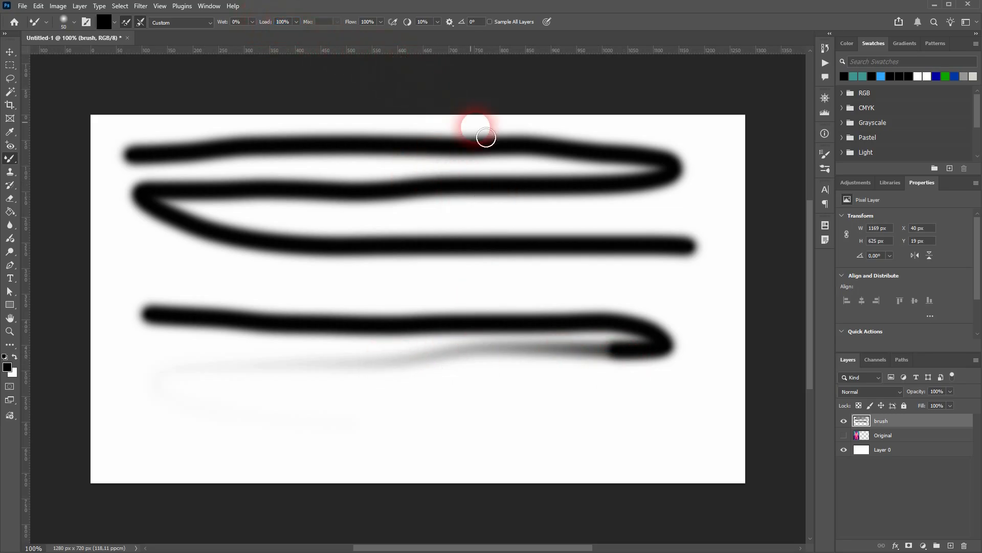
pyautogui.hotkey('ctrl', 'z')
pyautogui.hotkey('ctrl', 'z')
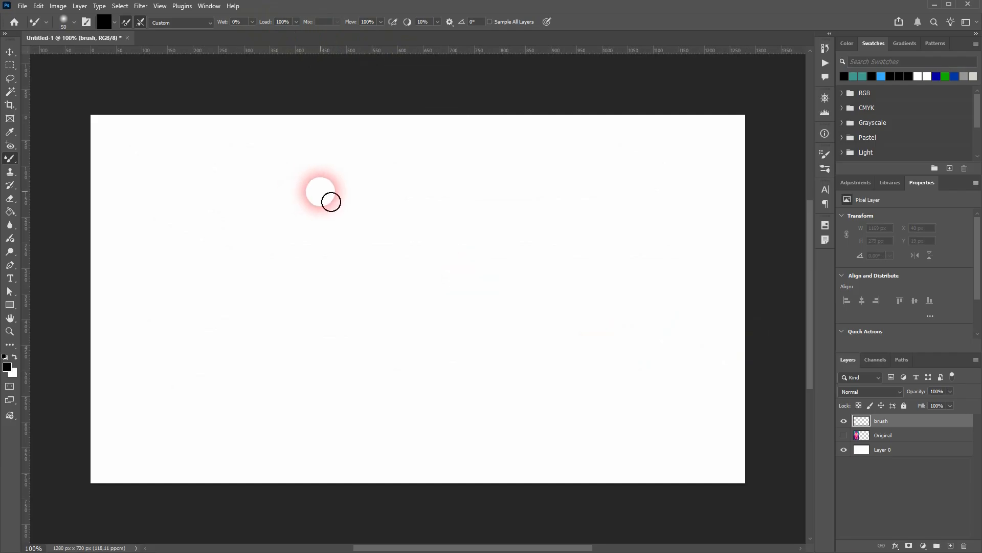
# Step: Open the Mixer Brush colour picker to review the Sample Size and Sample options, and cancel it
pyautogui.click(99, 21)
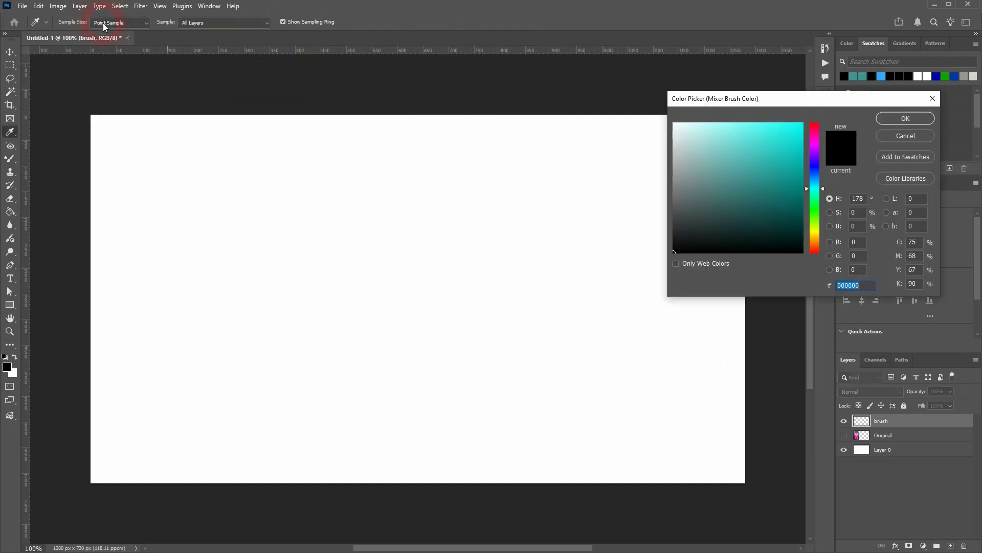
pyautogui.click(146, 24)
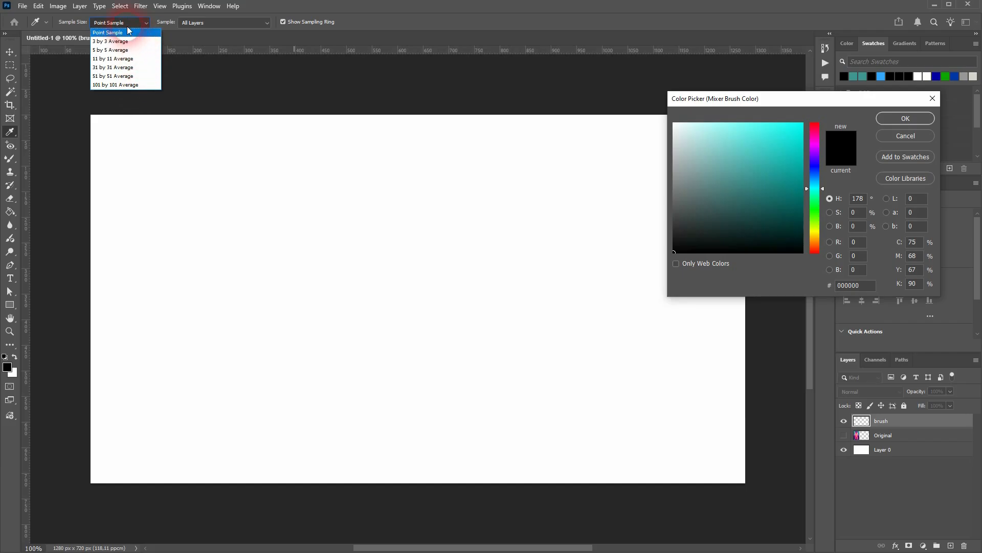
pyautogui.click(127, 26)
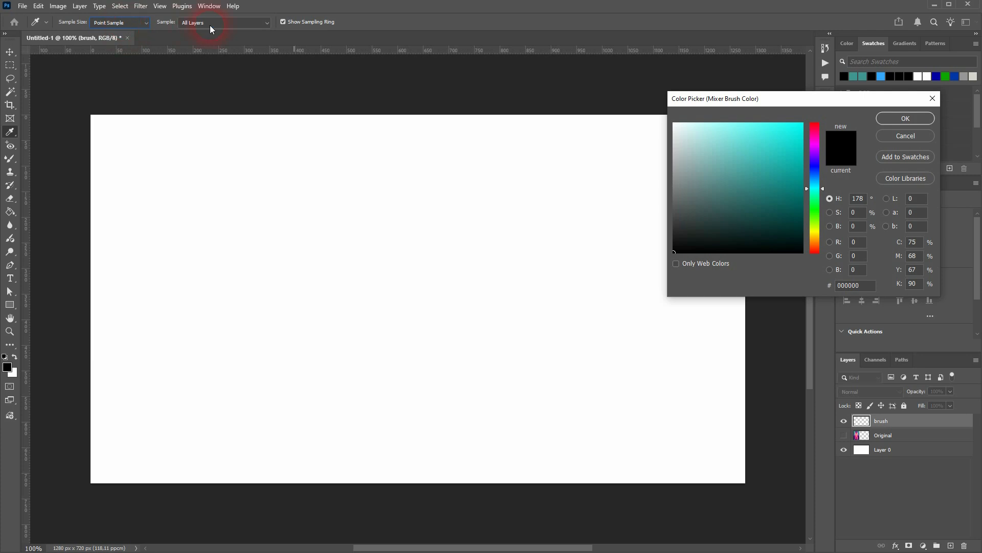
pyautogui.click(240, 22)
pyautogui.click(238, 23)
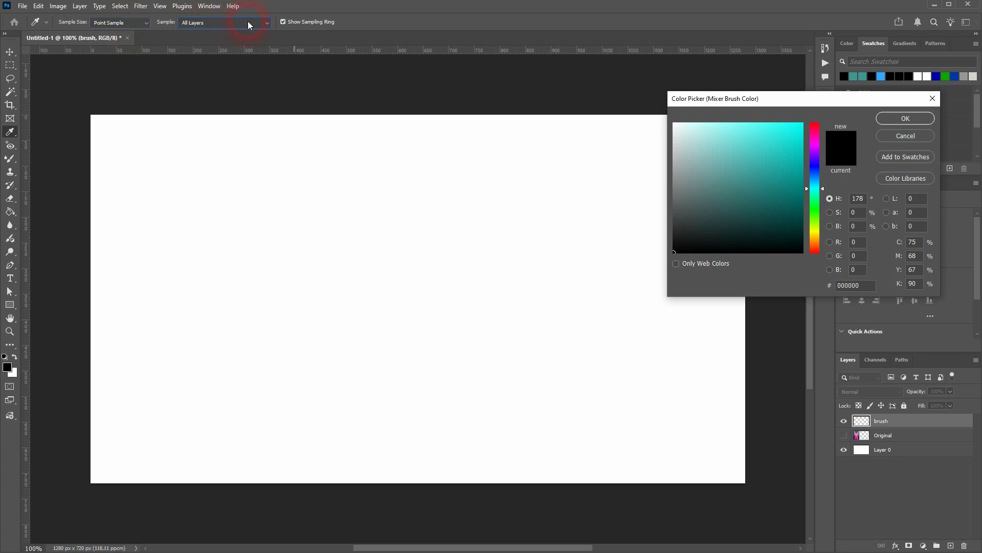
pyautogui.click(920, 137)
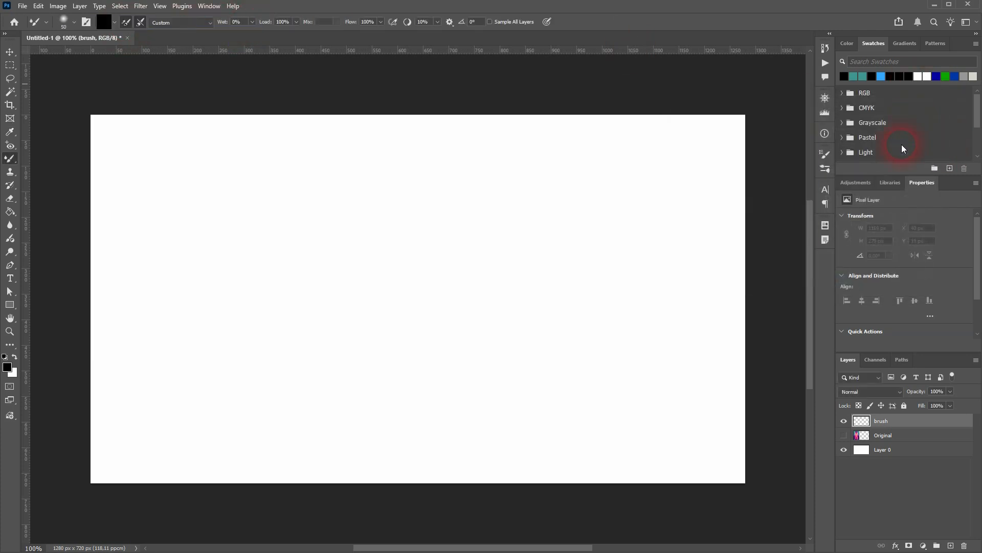
# Step: Make the Original image layer visible beneath the brush layer
pyautogui.click(844, 436)
pyautogui.click(344, 256)
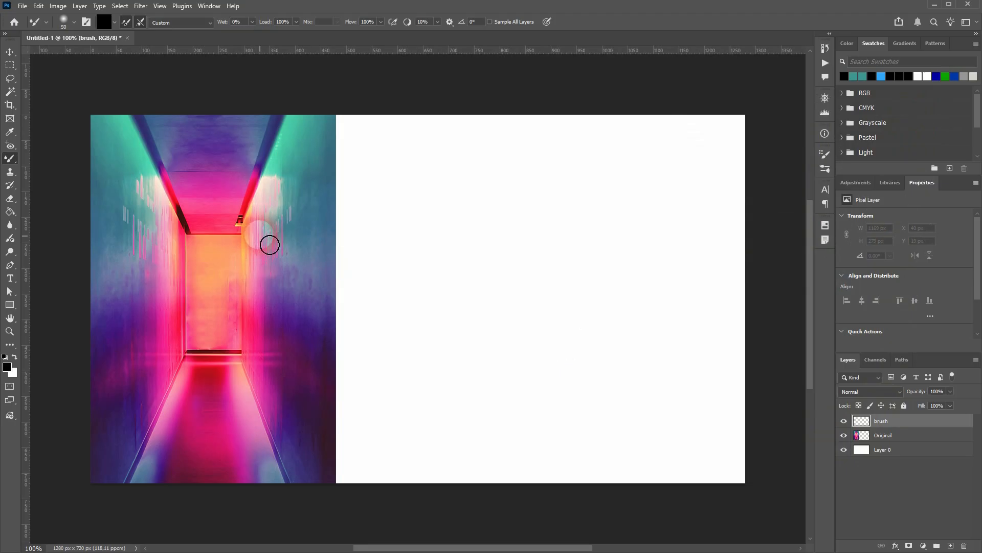
# Step: With the Mixer Brush, load the brush with a multicoloured sample of the corridor wall from the Original layer
pyautogui.click(10, 159)
pyautogui.rightClick(13, 164)
pyautogui.click(75, 188)
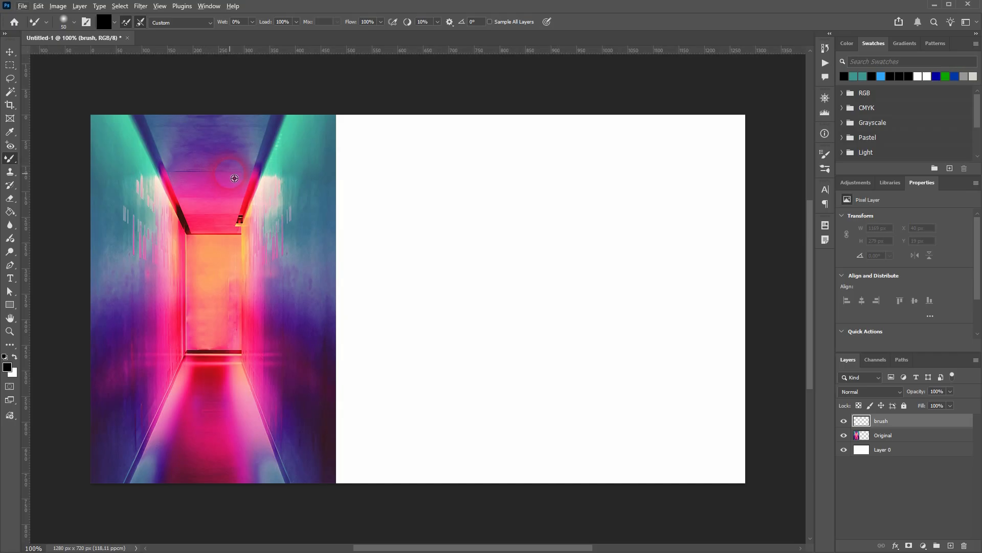
pyautogui.moveTo(243, 183)
pyautogui.mouseDown()
pyautogui.moveTo(275, 177)
pyautogui.moveTo(263, 182)
pyautogui.mouseUp()
pyautogui.click(889, 437)
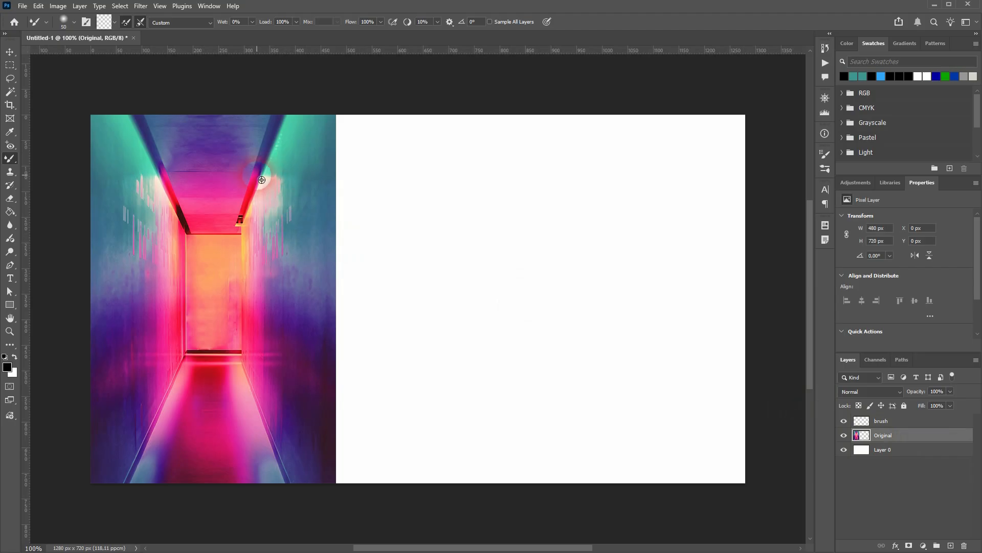
# Step: Load the Mixer Brush with a solid teal colour, paint a wavy test stroke across the white area and undo it
pyautogui.click(104, 23)
pyautogui.click(782, 148)
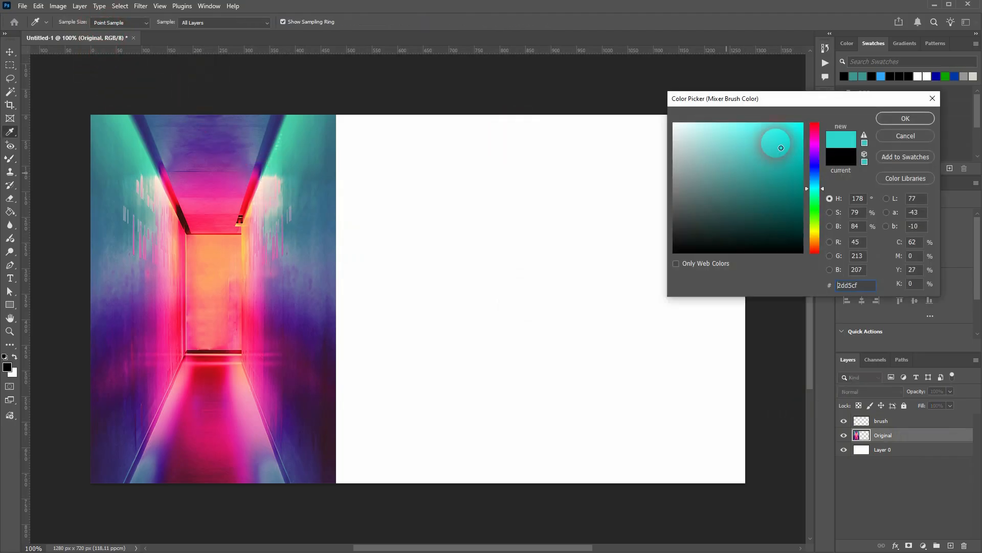
pyautogui.click(893, 118)
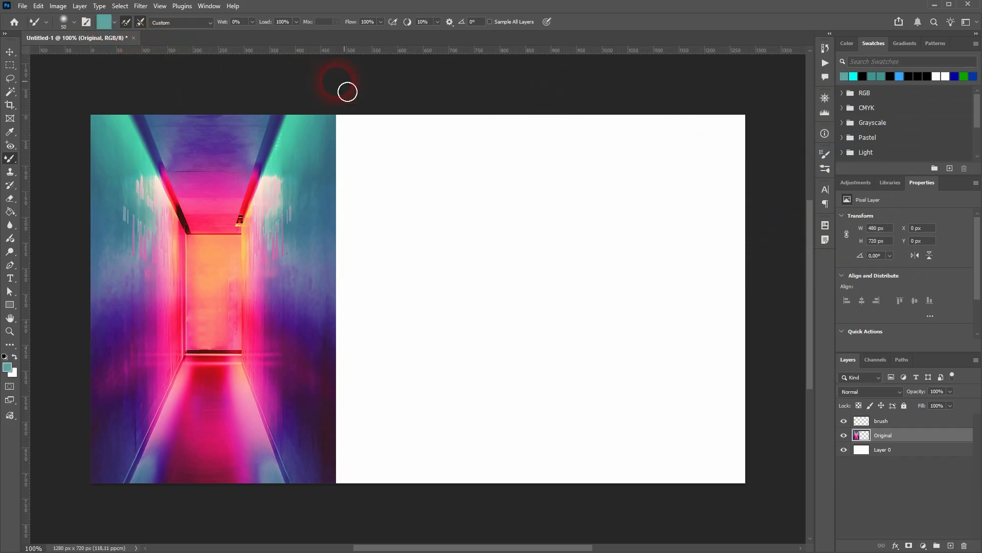
pyautogui.moveTo(449, 181)
pyautogui.mouseDown()
pyautogui.moveTo(401, 195)
pyautogui.moveTo(665, 223)
pyautogui.moveTo(716, 255)
pyautogui.mouseUp()
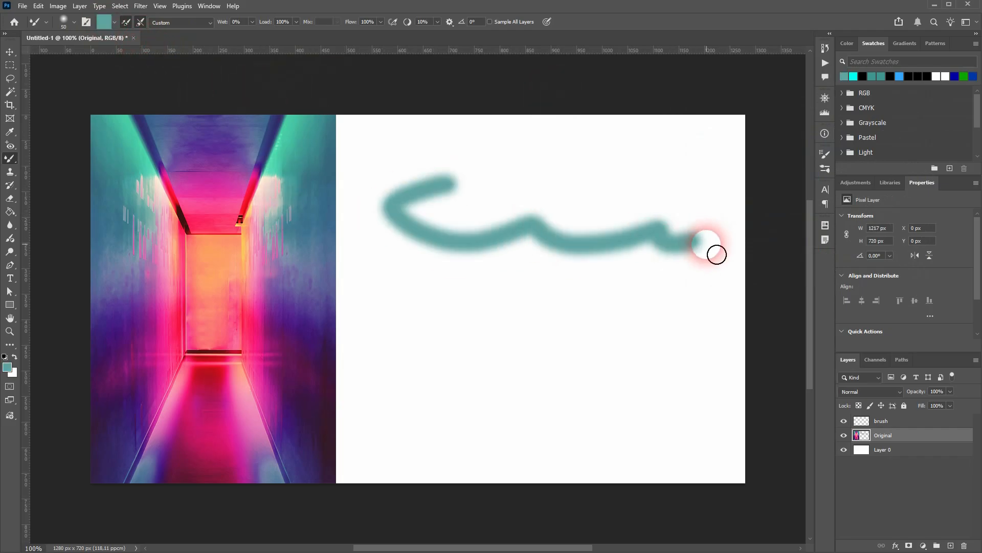
pyautogui.hotkey('ctrl', 'z')
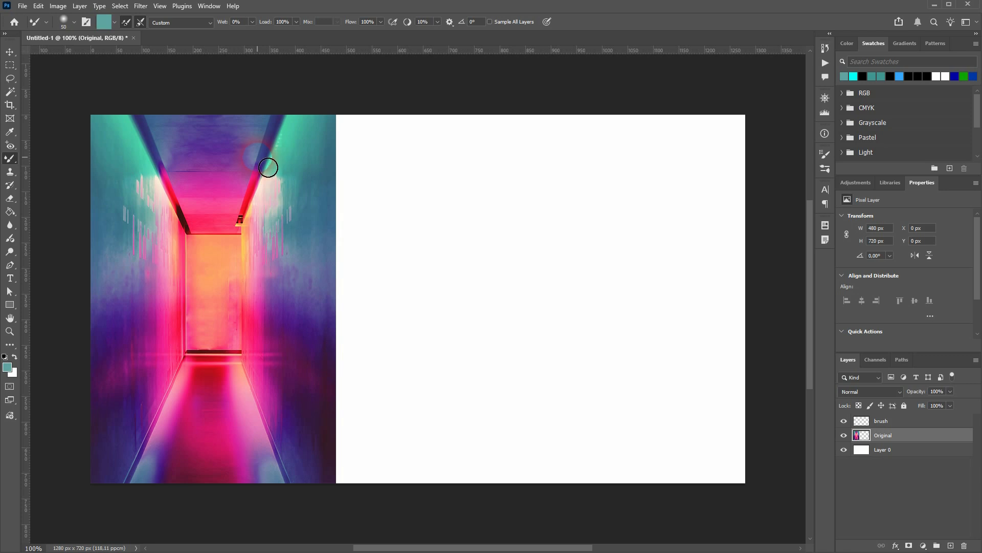
# Step: Sample the purple, pink and teal wall edge from the Original layer and paint a wavy stroke on the brush layer
pyautogui.moveTo(268, 168); pyautogui.dragTo(268, 174)
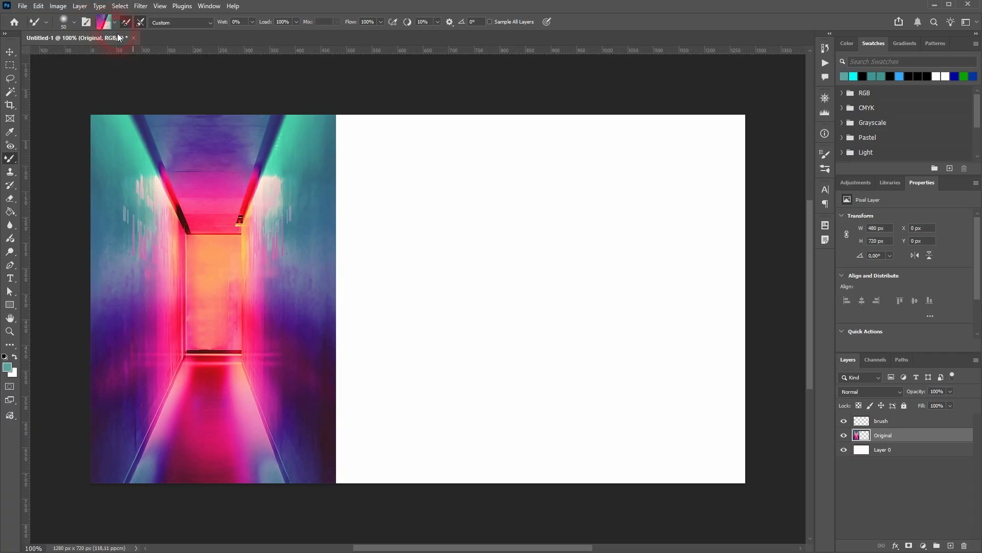
pyautogui.click(899, 422)
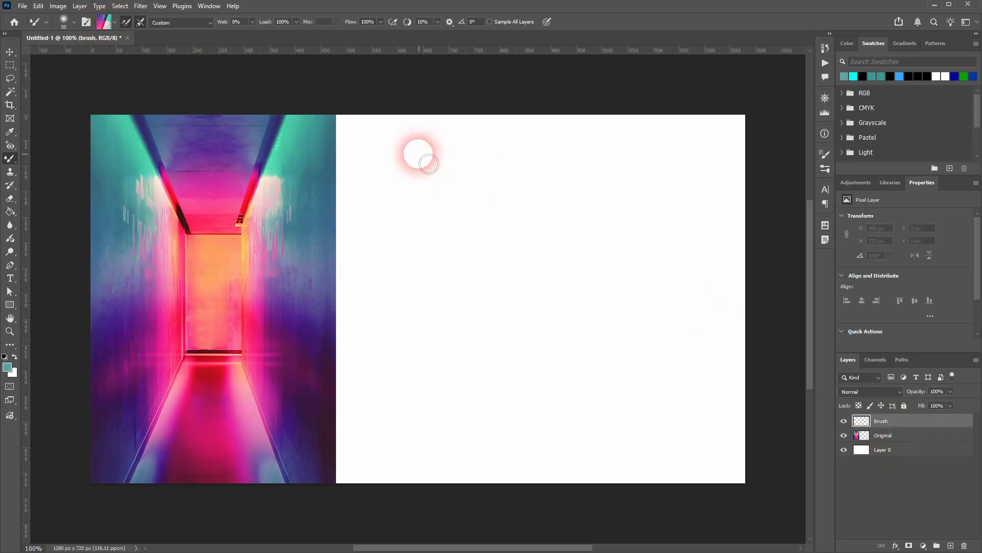
pyautogui.moveTo(384, 144)
pyautogui.mouseDown()
pyautogui.moveTo(414, 175)
pyautogui.moveTo(466, 186)
pyautogui.moveTo(582, 157)
pyautogui.moveTo(663, 186)
pyautogui.moveTo(730, 177)
pyautogui.mouseUp()
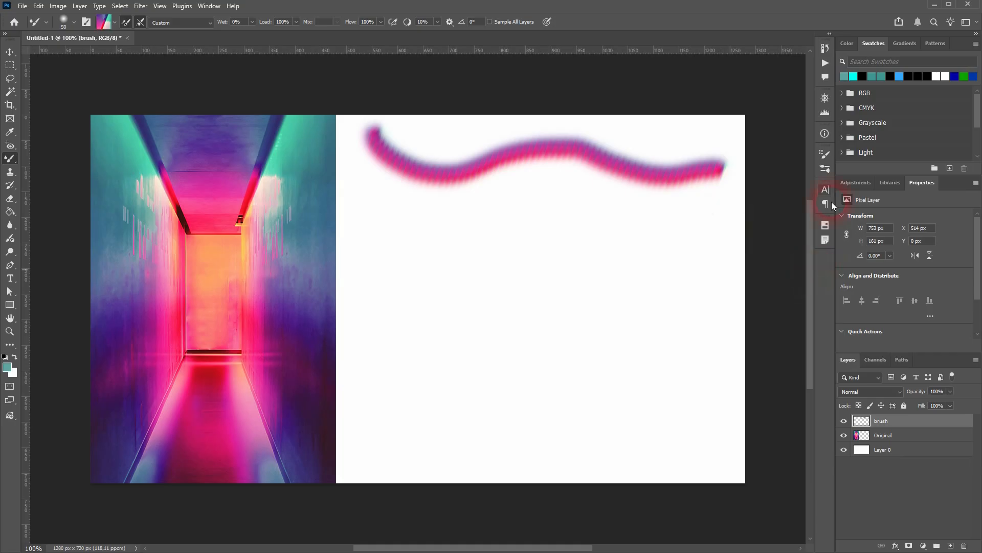
# Step: Set the brush Spacing to 5%, paint two more test strokes on the brush layer and undo all the strokes
pyautogui.click(824, 155)
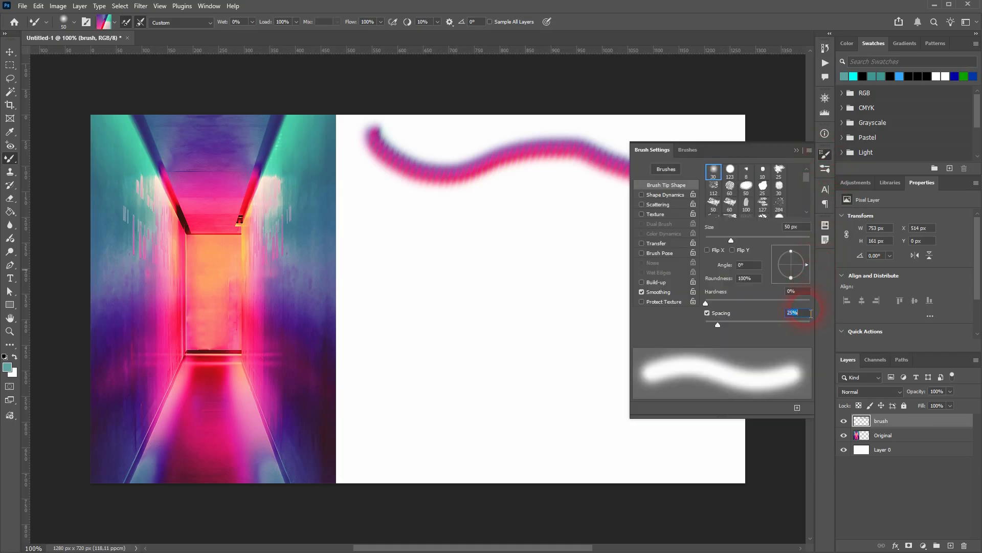
pyautogui.write('5')
pyautogui.press('Return')
pyautogui.moveTo(364, 199)
pyautogui.mouseDown()
pyautogui.moveTo(407, 243)
pyautogui.moveTo(547, 232)
pyautogui.moveTo(594, 246)
pyautogui.moveTo(622, 271)
pyautogui.mouseUp()
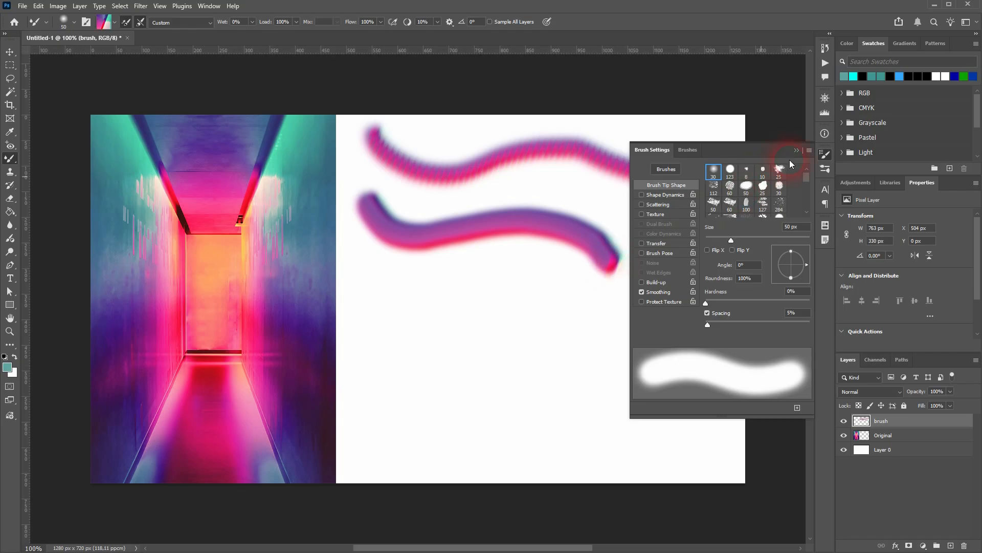
pyautogui.click(790, 160)
pyautogui.moveTo(368, 284)
pyautogui.mouseDown()
pyautogui.moveTo(390, 326)
pyautogui.moveTo(498, 333)
pyautogui.moveTo(514, 296)
pyautogui.moveTo(466, 354)
pyautogui.moveTo(590, 369)
pyautogui.moveTo(657, 333)
pyautogui.moveTo(598, 355)
pyautogui.moveTo(696, 416)
pyautogui.moveTo(734, 423)
pyautogui.mouseUp()
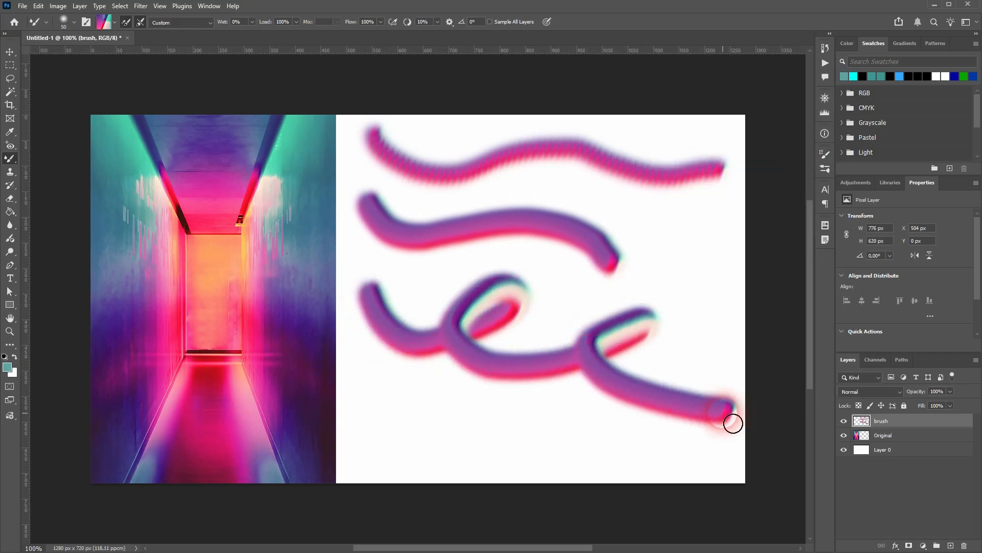
pyautogui.hotkey('ctrl', 'z')
pyautogui.hotkey('ctrl', 'z')
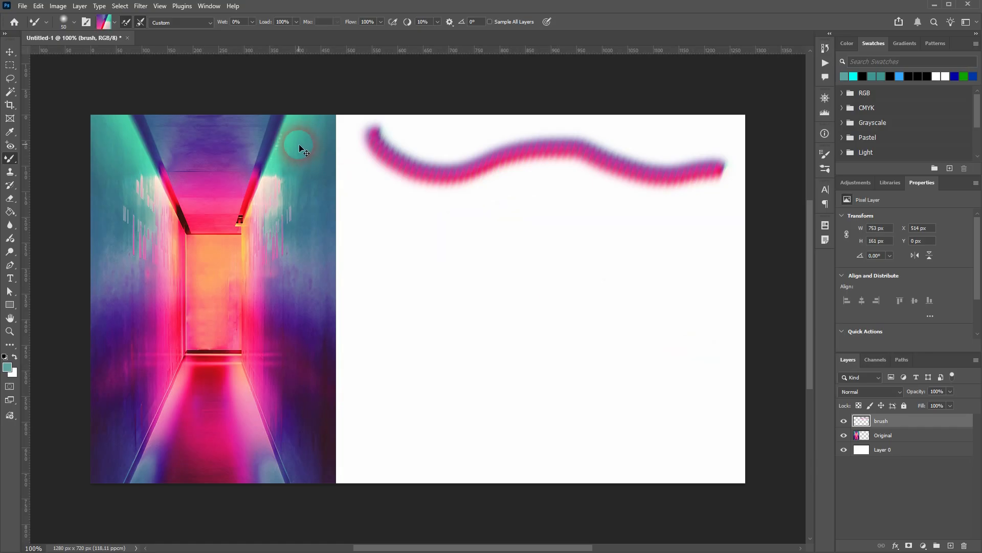
pyautogui.hotkey('ctrl', 'z')
# Step: Switch the Mixer Brush to the 50 px Hard Round tip with Spacing at 5%
pyautogui.click(64, 22)
pyautogui.click(70, 188)
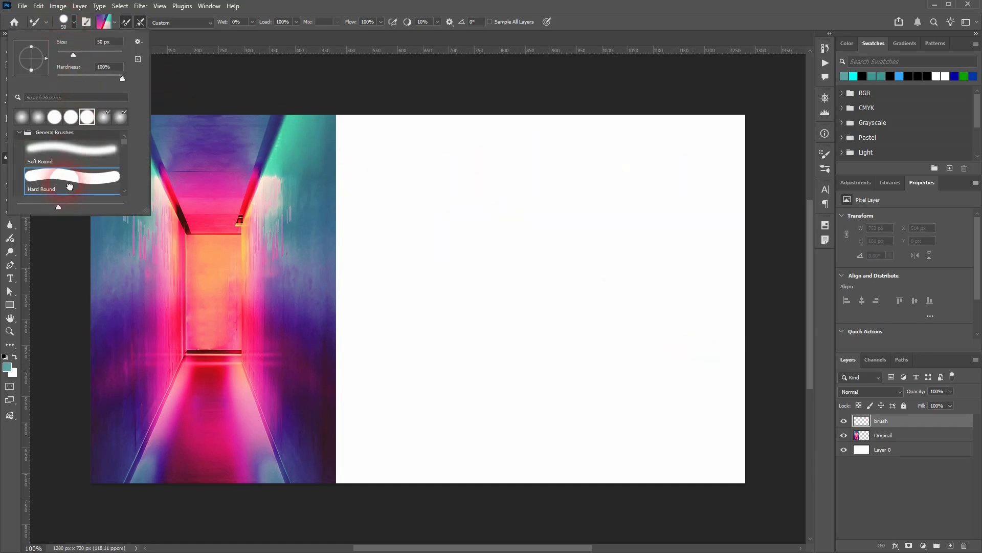
pyautogui.click(86, 22)
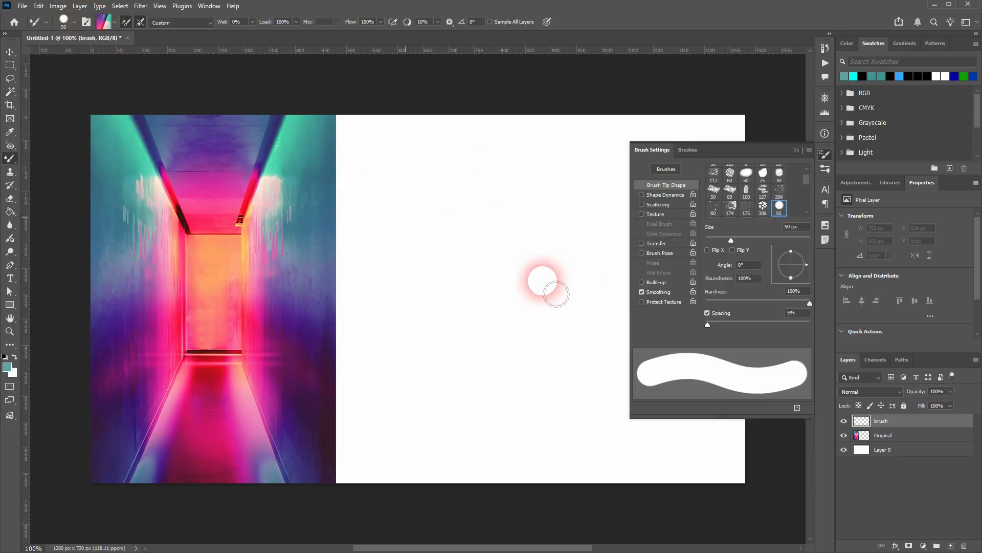
pyautogui.click(796, 150)
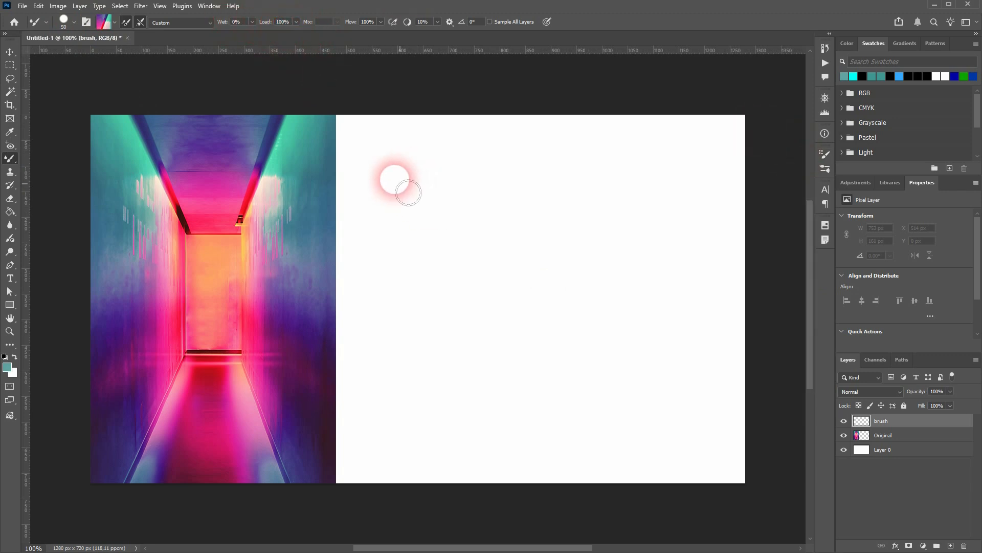
# Step: Paint winding test strokes with the current sample and with purple-blue tones sampled from the Original layer, undoing both strokes
pyautogui.moveTo(373, 153)
pyautogui.mouseDown()
pyautogui.moveTo(430, 202)
pyautogui.moveTo(592, 180)
pyautogui.moveTo(682, 211)
pyautogui.moveTo(568, 256)
pyautogui.moveTo(486, 339)
pyautogui.moveTo(698, 329)
pyautogui.moveTo(684, 316)
pyautogui.mouseUp()
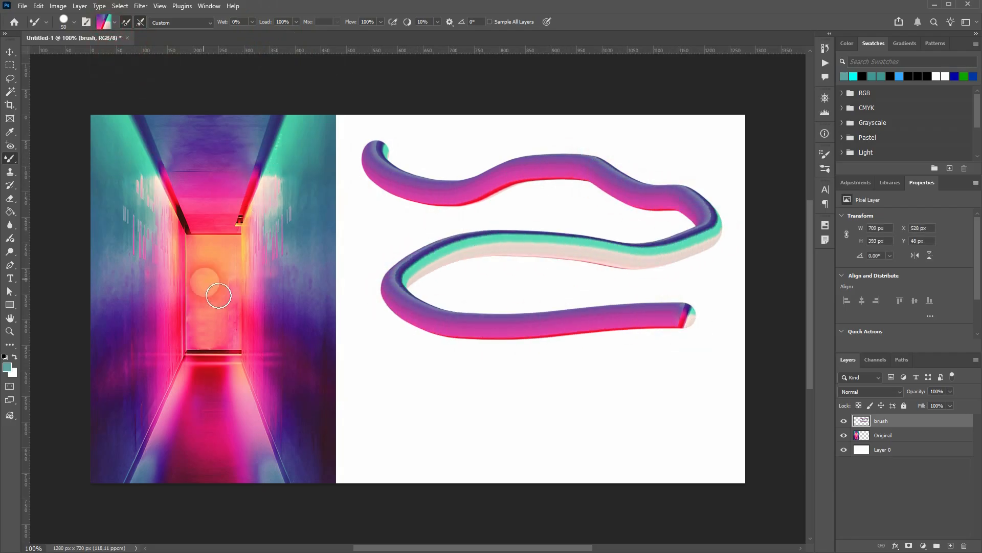
pyautogui.keyDown('alt'); pyautogui.click(141, 249); pyautogui.keyUp('alt')
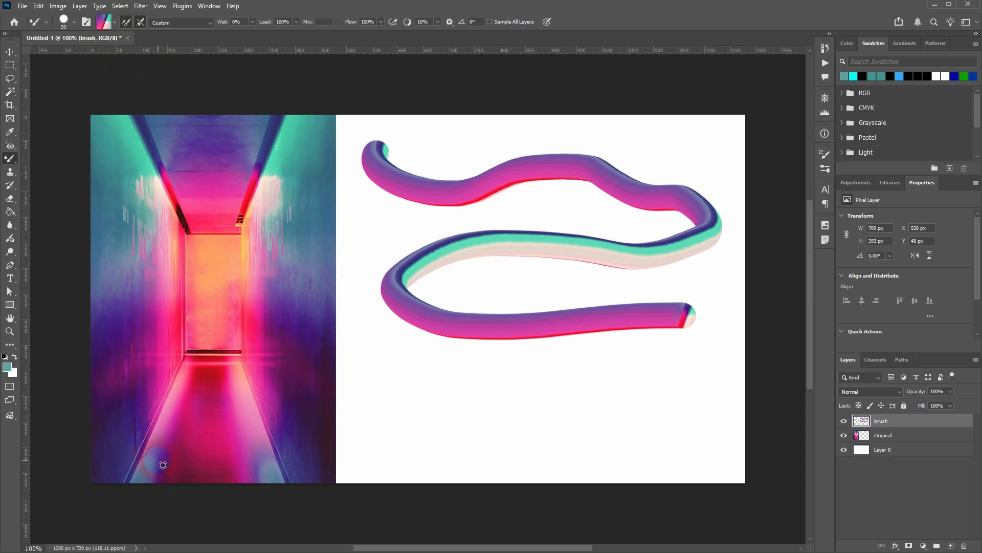
pyautogui.click(901, 440)
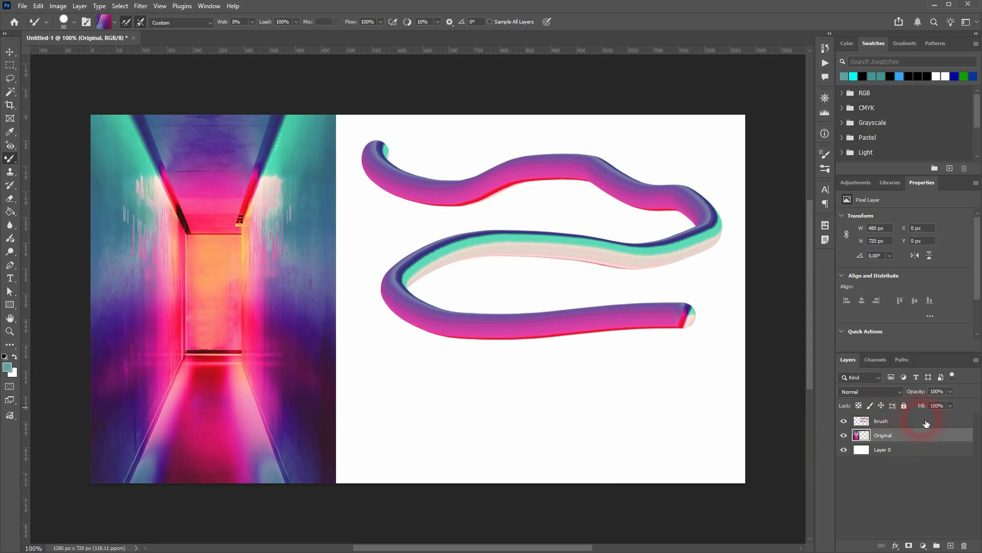
pyautogui.click(927, 423)
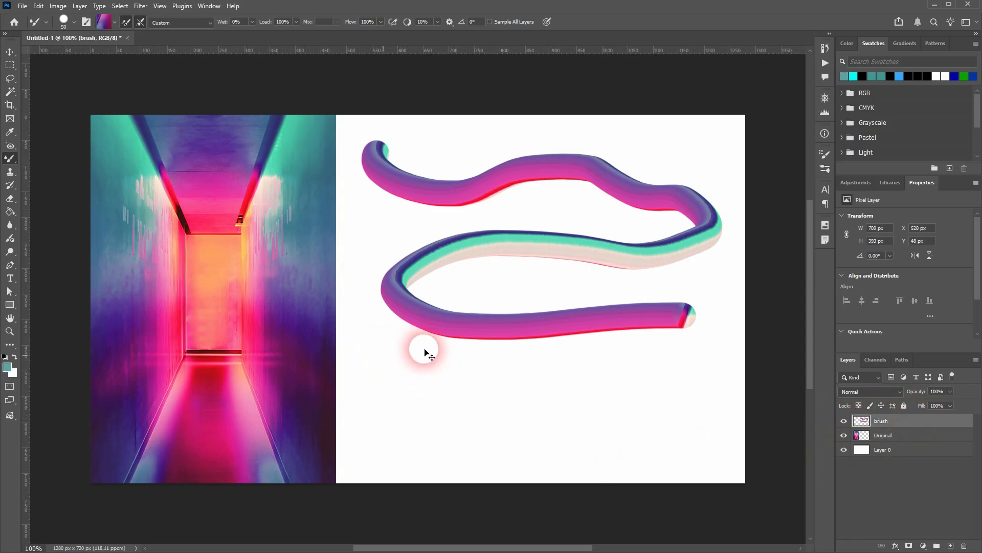
pyautogui.hotkey('ctrl', 'z')
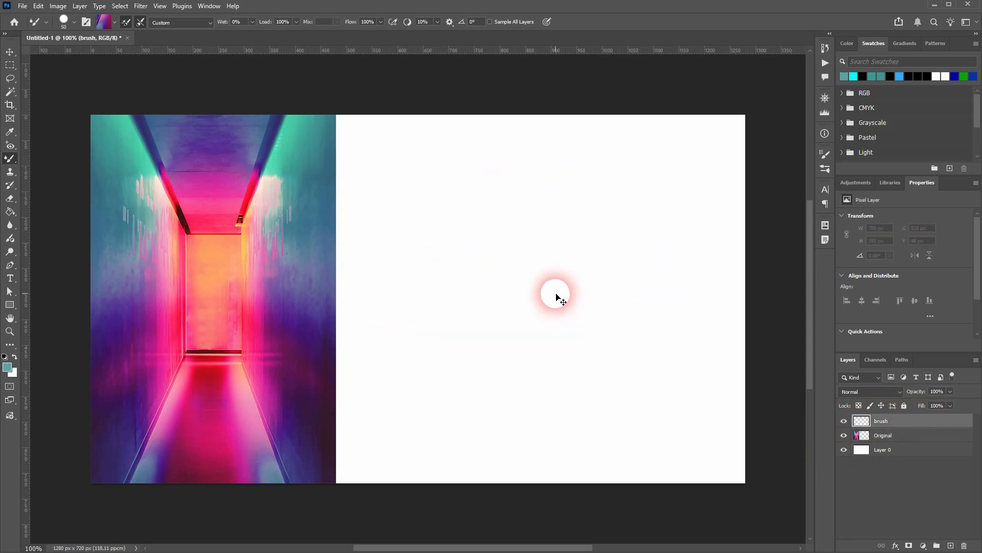
pyautogui.moveTo(368, 150)
pyautogui.mouseDown()
pyautogui.moveTo(380, 180)
pyautogui.moveTo(680, 178)
pyautogui.moveTo(487, 256)
pyautogui.moveTo(494, 334)
pyautogui.moveTo(713, 375)
pyautogui.moveTo(375, 430)
pyautogui.moveTo(700, 459)
pyautogui.mouseUp()
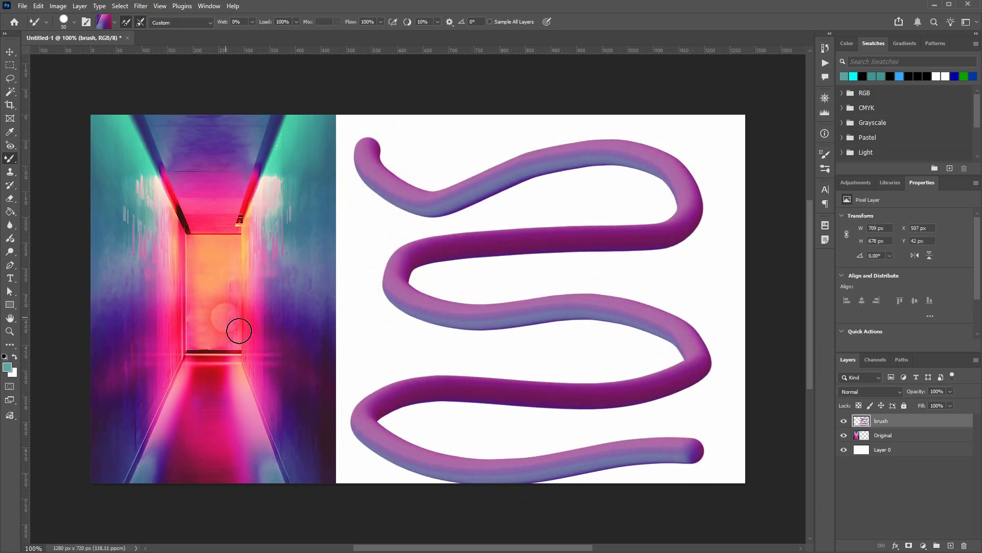
pyautogui.hotkey('ctrl', 'z')
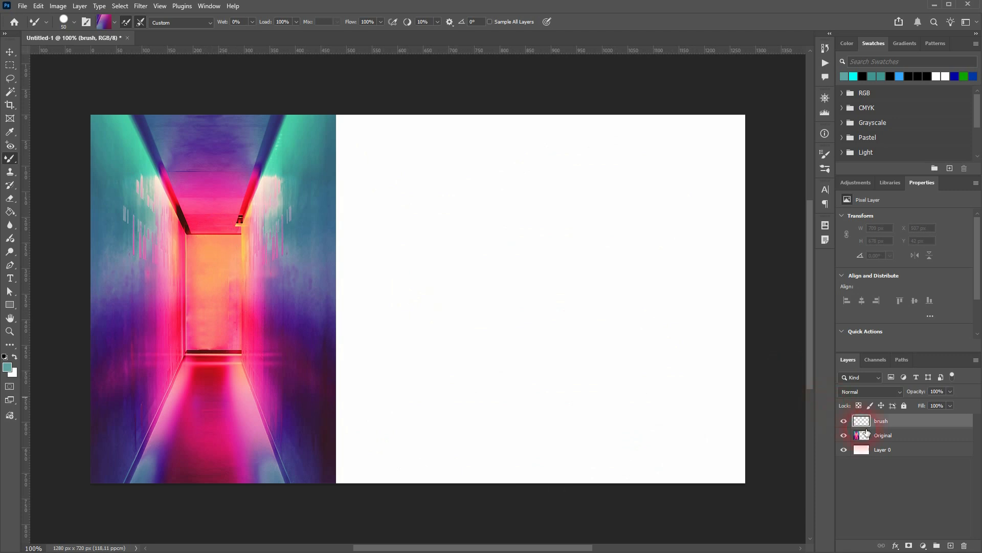
# Step: Sample the cream and pink streaked wall from the Original layer and paint a long winding stroke on the brush layer
pyautogui.click(866, 432)
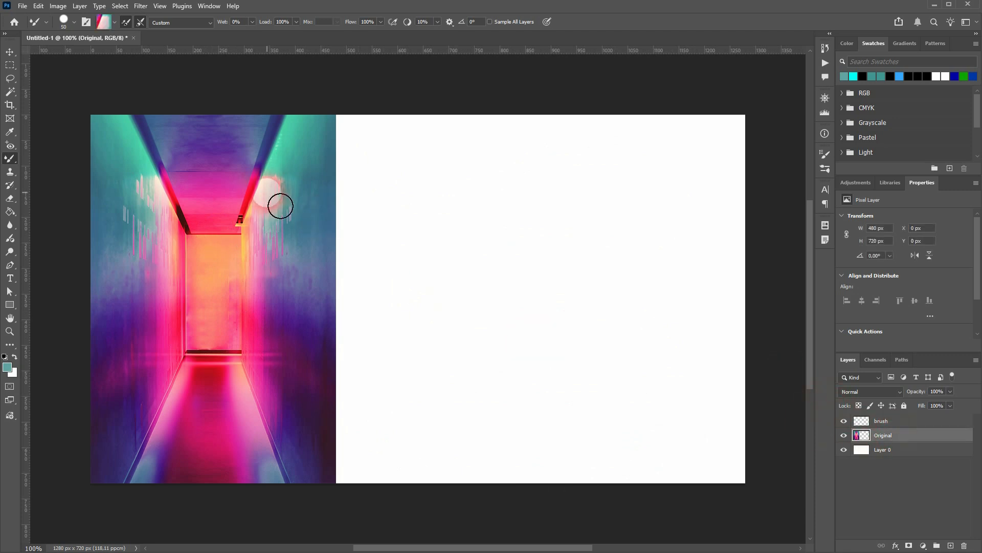
pyautogui.click(881, 421)
pyautogui.moveTo(385, 140); pyautogui.dragTo(451, 214)
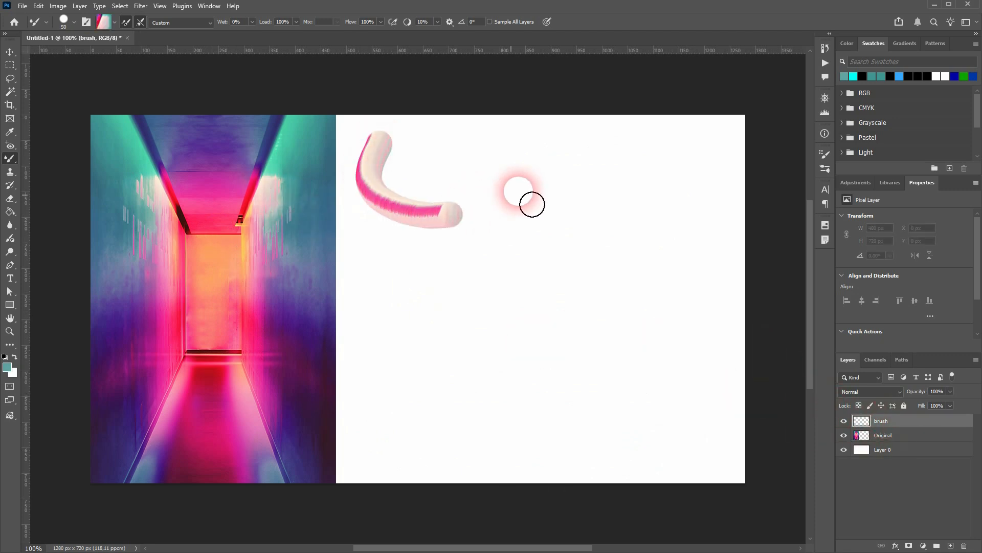
pyautogui.moveTo(533, 205)
pyautogui.mouseDown()
pyautogui.moveTo(610, 179)
pyautogui.moveTo(671, 224)
pyautogui.moveTo(490, 247)
pyautogui.moveTo(399, 306)
pyautogui.moveTo(545, 340)
pyautogui.moveTo(683, 340)
pyautogui.mouseUp()
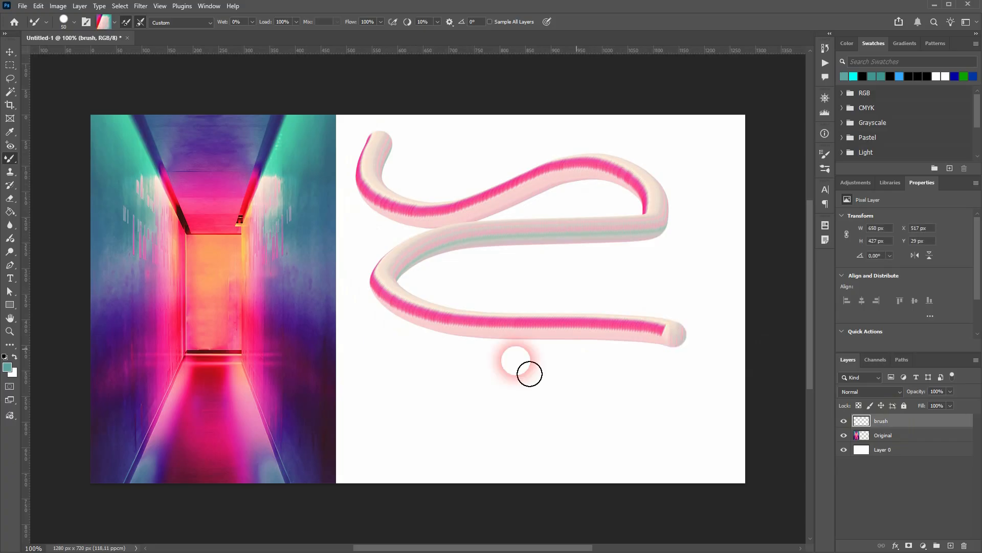